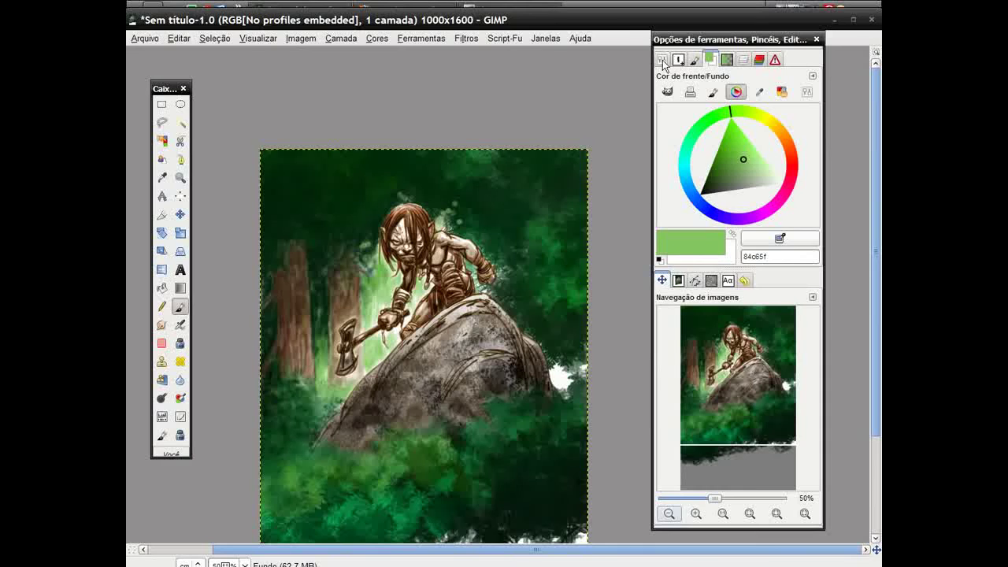
# - Dab soft green bokeh spots near the goblin's head with the Round 025 brush
pyautogui.click(606, 248)
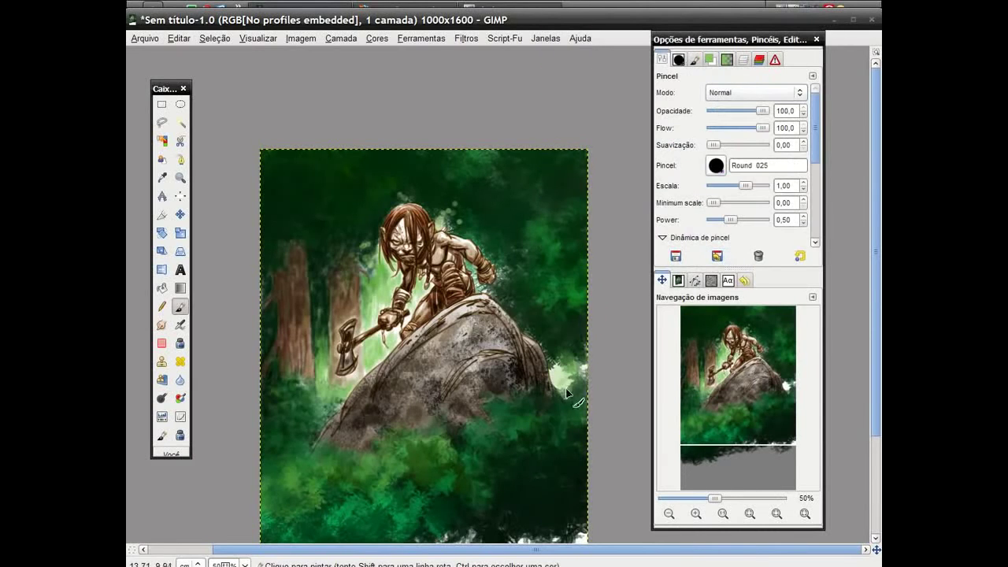
pyautogui.click(442, 191)
pyautogui.click(428, 182)
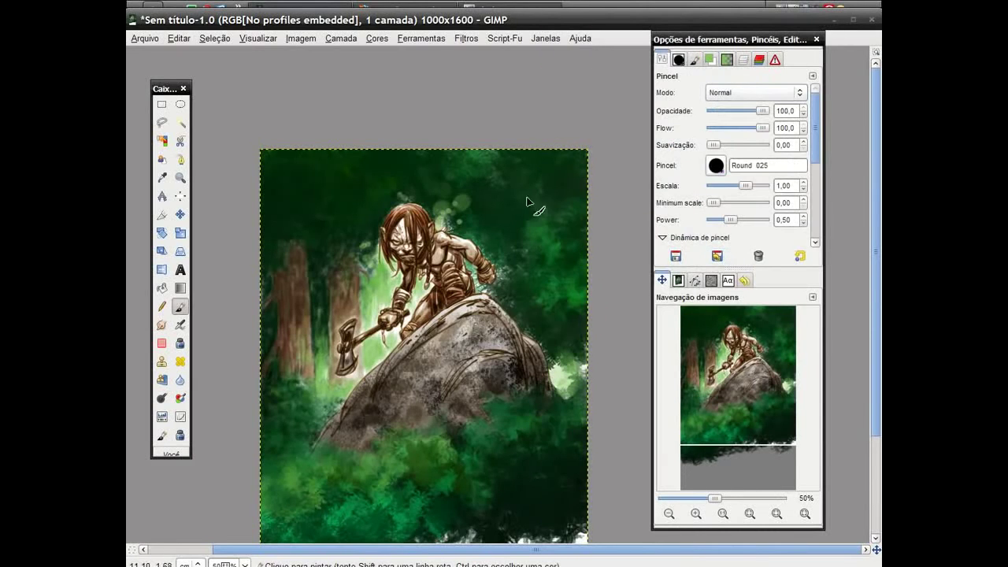
# - Start a new layer from the Layers panel
pyautogui.scroll(1, 468, 256)
pyautogui.click(742, 59)
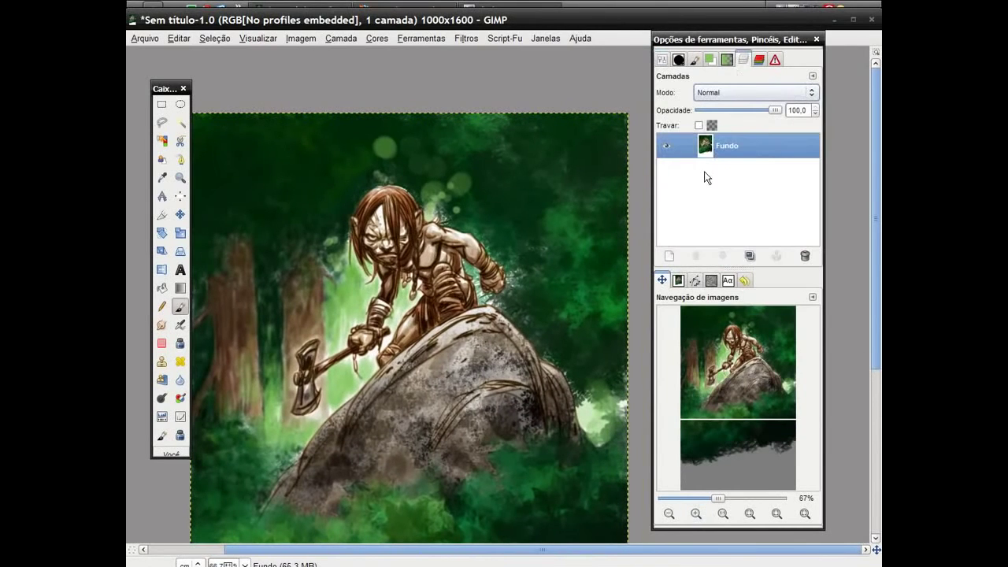
pyautogui.click(669, 256)
# - Add a transparent layer and outline a slanted light-ray shape with Free Select
pyautogui.click(261, 245)
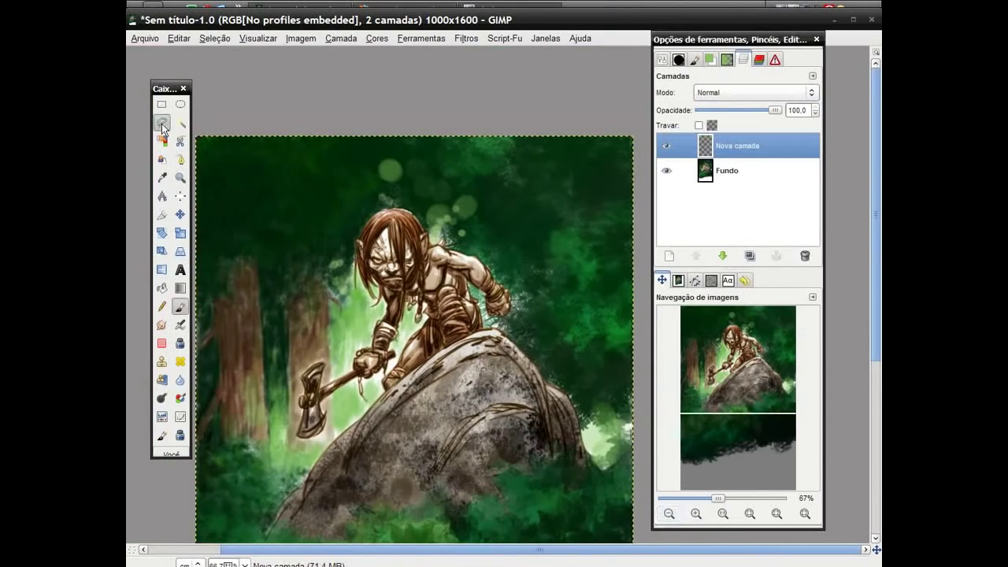
pyautogui.click(662, 60)
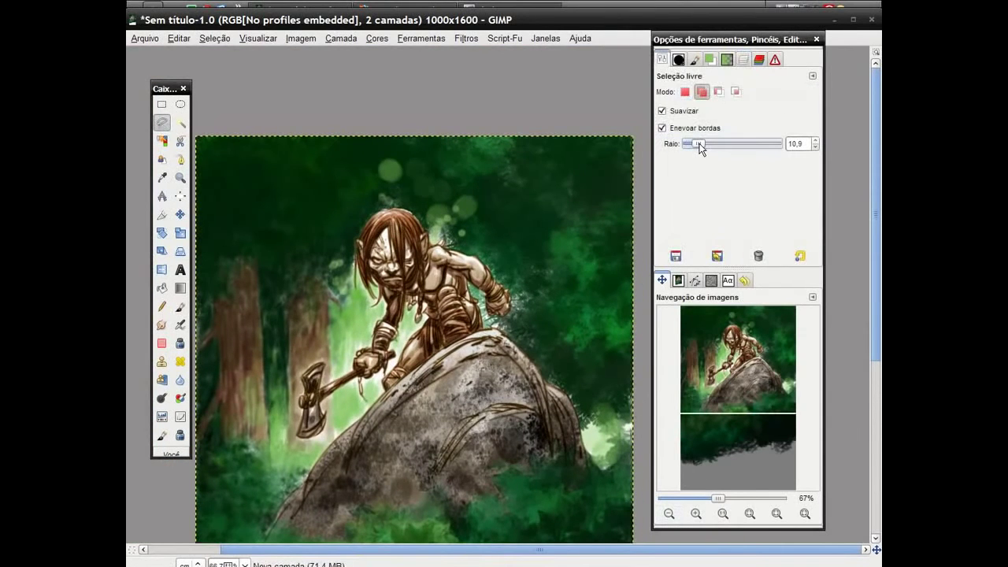
pyautogui.scroll(-1, 692, 387)
pyautogui.click(411, 93)
pyautogui.scroll(-2, 322, 432)
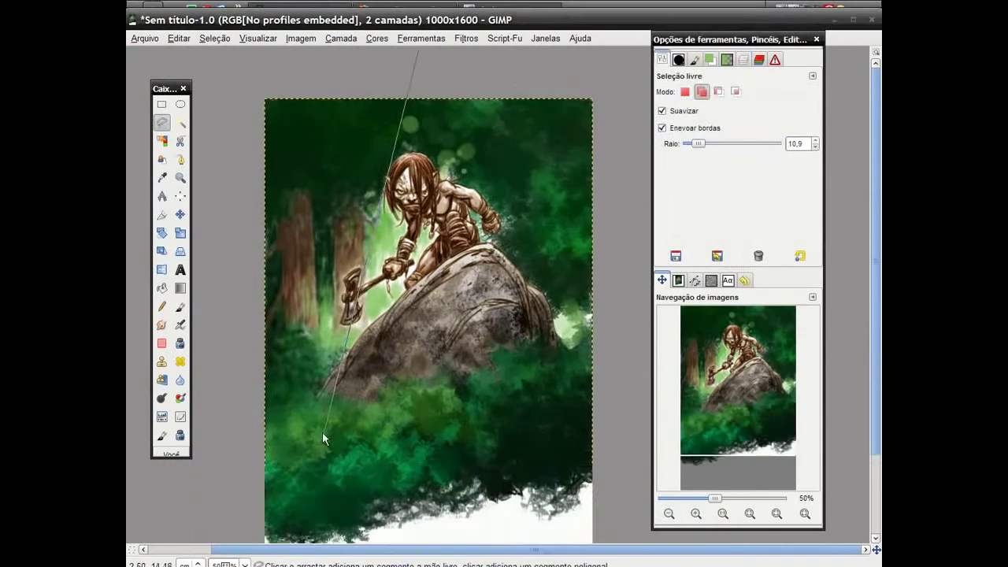
pyautogui.scroll(-2, 307, 481)
pyautogui.click(303, 491)
pyautogui.click(449, 488)
pyautogui.scroll(4, 441, 362)
pyautogui.click(437, 180)
pyautogui.scroll(-3, 477, 422)
pyautogui.click(516, 470)
pyautogui.scroll(-4, 489, 236)
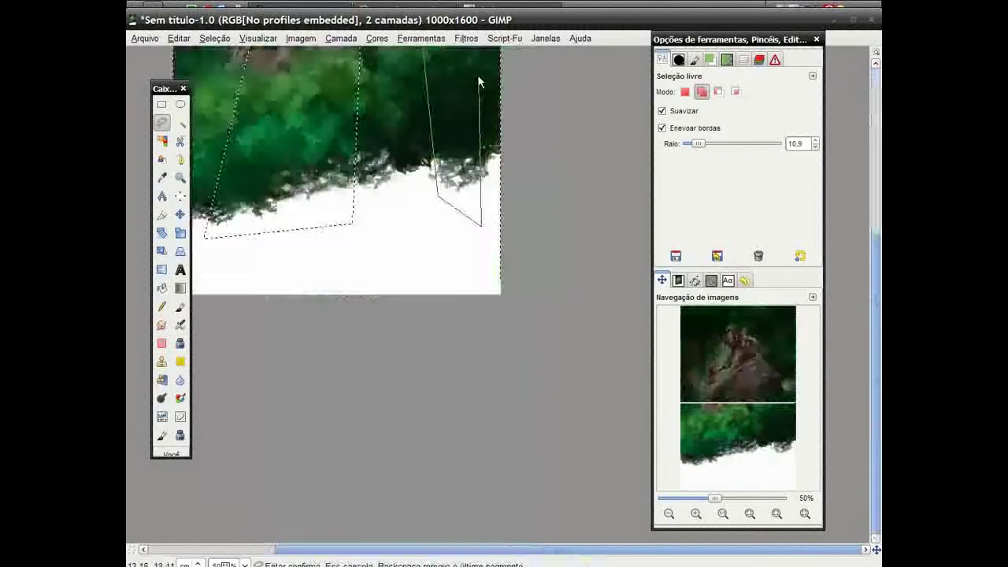
pyautogui.scroll(8, 468, 236)
pyautogui.click(416, 194)
# - Fill the beam selection with a fading pale yellow gradient
pyautogui.press('g')
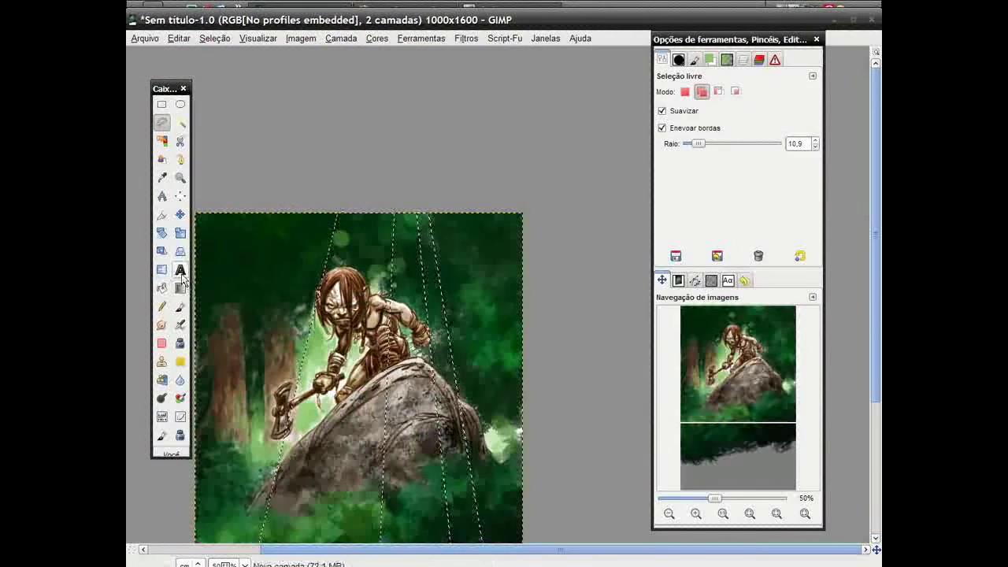
pyautogui.click(710, 59)
pyautogui.moveTo(742, 116); pyautogui.dragTo(765, 118)
pyautogui.click(758, 188)
pyautogui.press('-')
pyautogui.moveTo(382, 59); pyautogui.dragTo(420, 483)
# - Outline two thin light beams along the left side of the image
pyautogui.click(726, 59)
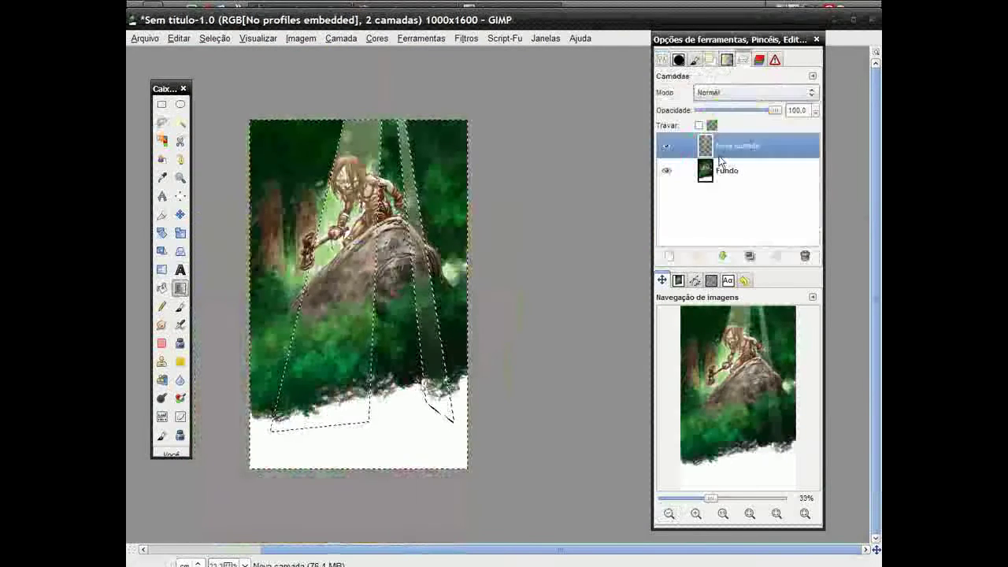
pyautogui.click(695, 513)
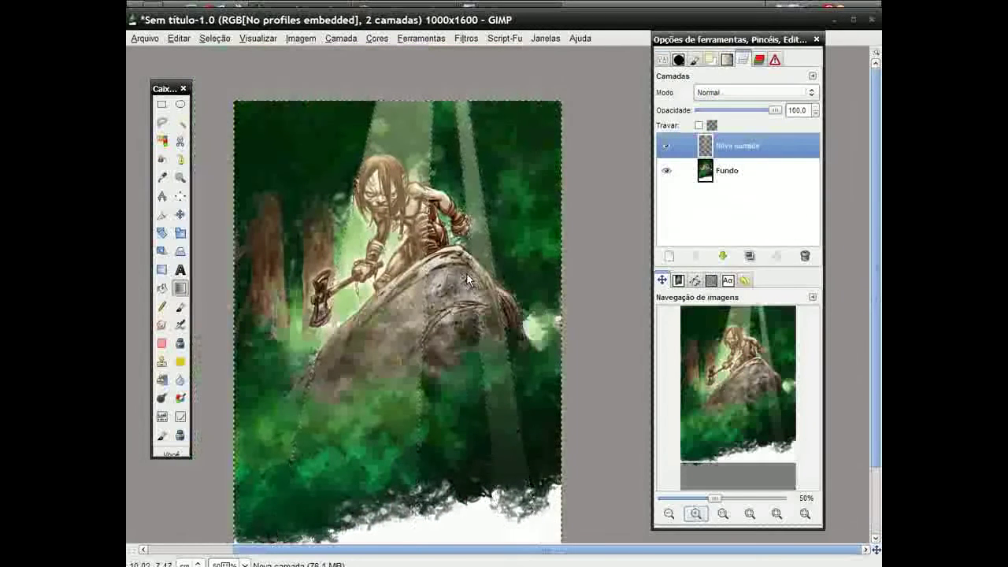
pyautogui.click(165, 126)
pyautogui.click(287, 75)
pyautogui.click(258, 546)
pyautogui.doubleClick(296, 67)
pyautogui.keyDown('shift'); pyautogui.click(317, 82); pyautogui.keyUp('shift')
pyautogui.click(276, 546)
pyautogui.doubleClick(324, 79)
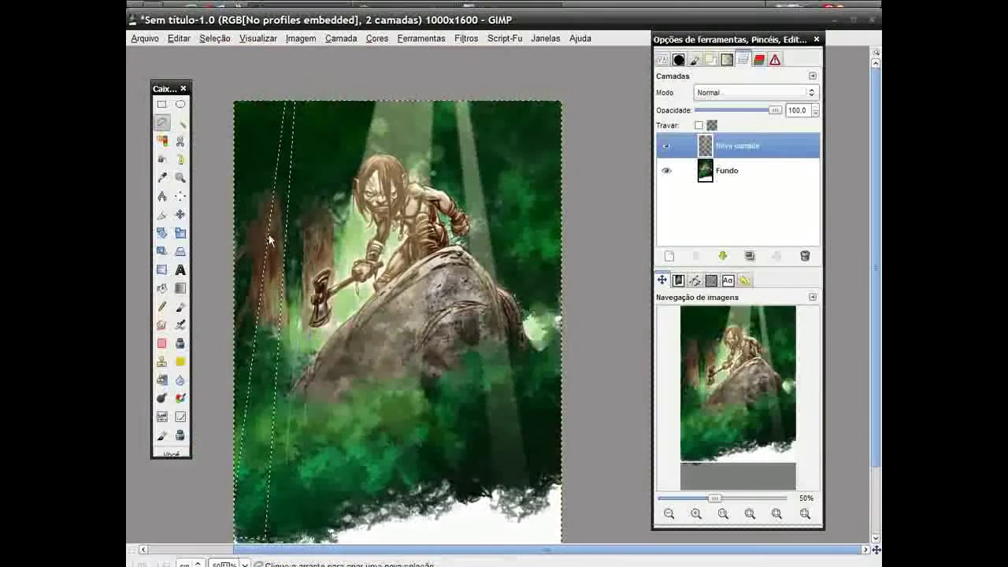
# - Fill the two left beams with a light gradient and recentre on the goblin at 100%
pyautogui.click(180, 289)
pyautogui.moveTo(299, 165); pyautogui.dragTo(275, 472)
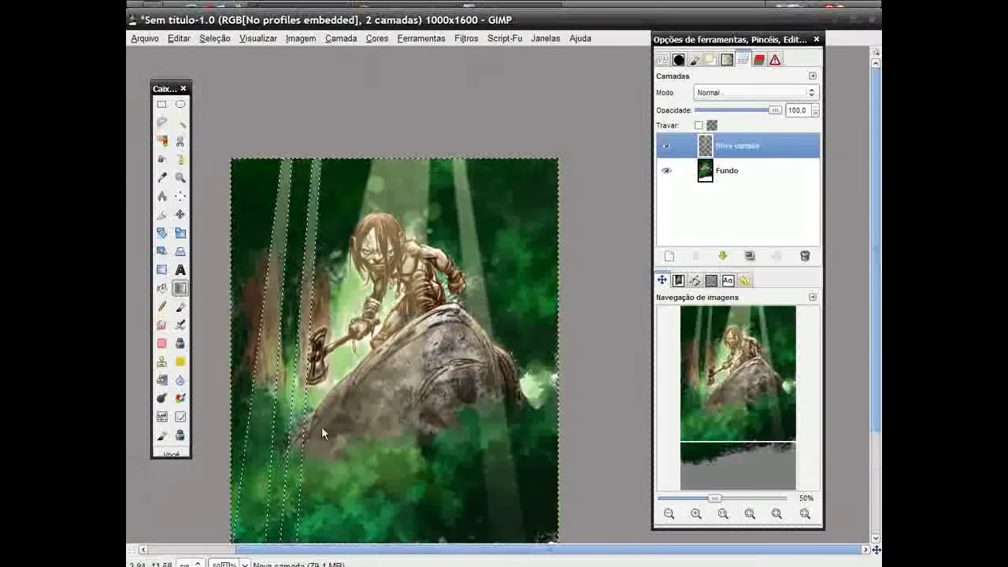
pyautogui.click(696, 514)
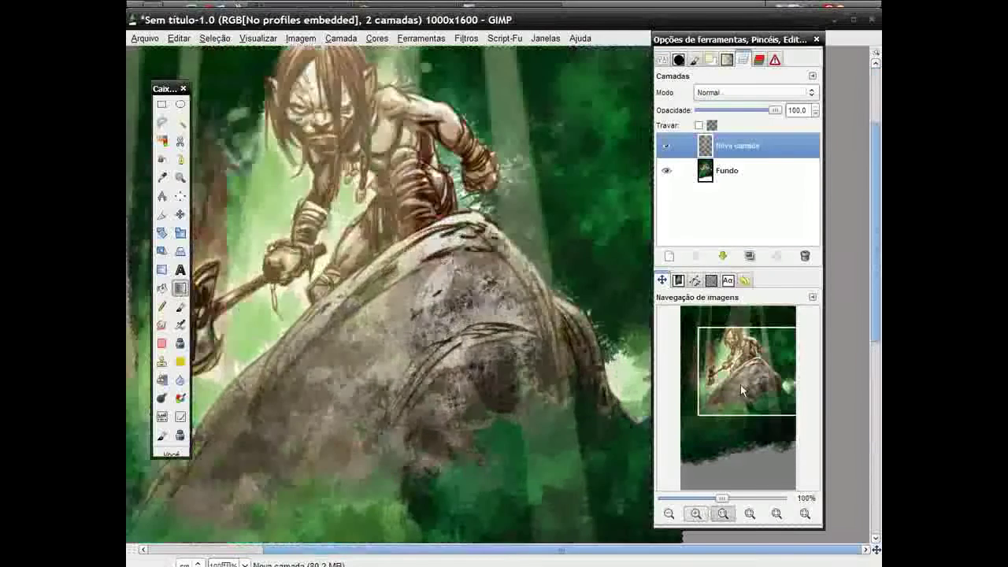
pyautogui.moveTo(740, 384); pyautogui.dragTo(740, 360)
pyautogui.hotkey('shift', 'e')
# - Erase the light rays covering the goblin's hair and face
pyautogui.moveTo(346, 260)
pyautogui.mouseDown()
pyautogui.moveTo(406, 280)
pyautogui.moveTo(417, 299)
pyautogui.moveTo(362, 307)
pyautogui.moveTo(410, 315)
pyautogui.moveTo(429, 236)
pyautogui.moveTo(390, 330)
pyautogui.mouseUp()
pyautogui.click(662, 60)
pyautogui.scroll(-5, 732, 158)
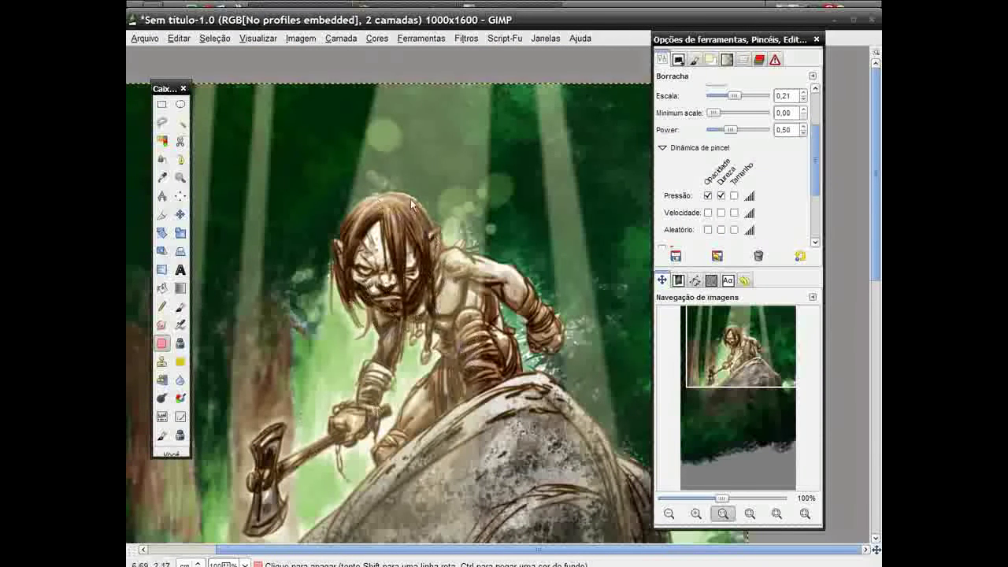
# - Paint tiny pale cream specks near the head with pressure-driven brush size and hardness
pyautogui.click(181, 307)
pyautogui.click(759, 60)
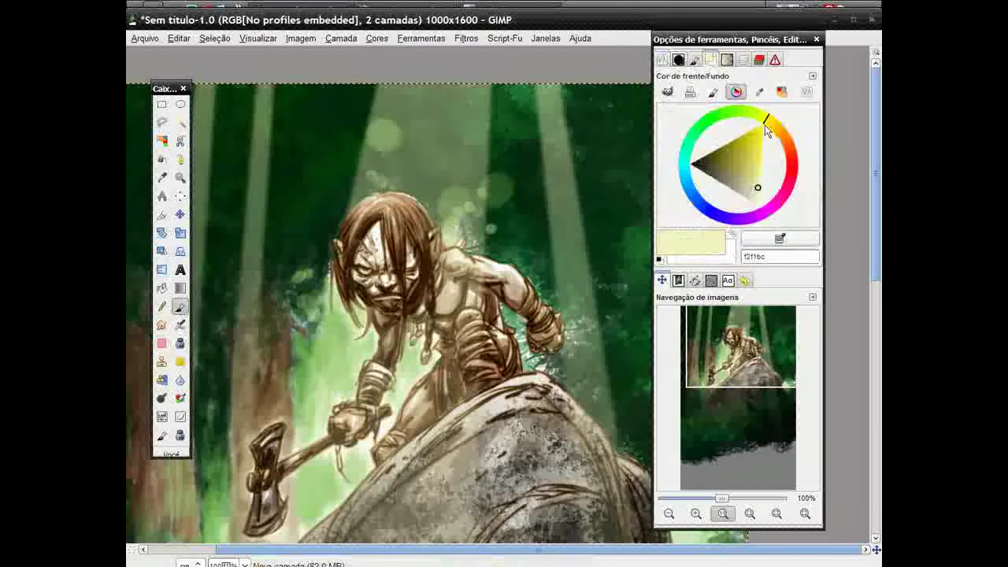
pyautogui.click(662, 60)
pyautogui.click(720, 213)
pyautogui.moveTo(361, 200); pyautogui.dragTo(426, 205)
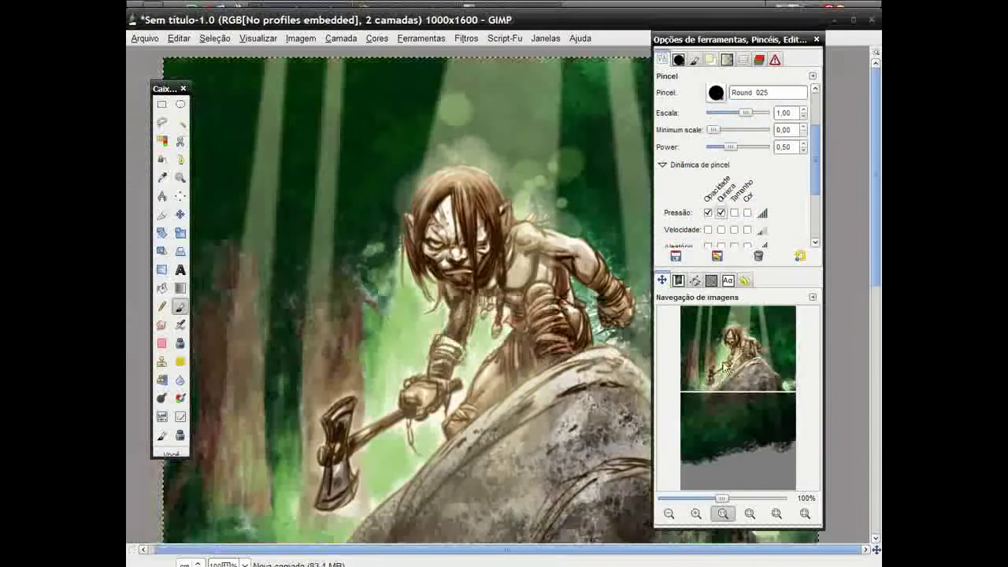
pyautogui.click(734, 212)
pyautogui.moveTo(744, 112); pyautogui.dragTo(729, 114)
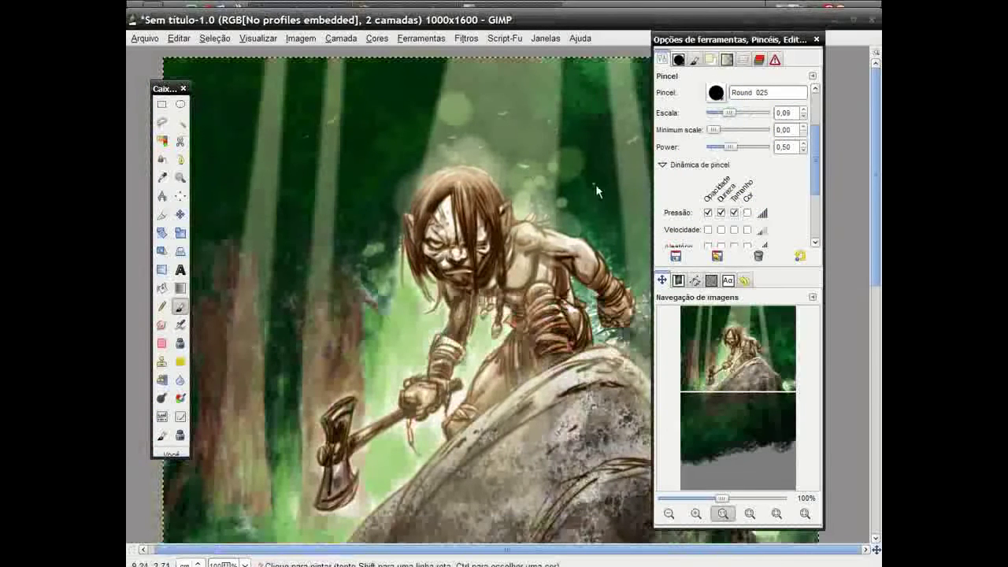
pyautogui.click(307, 245)
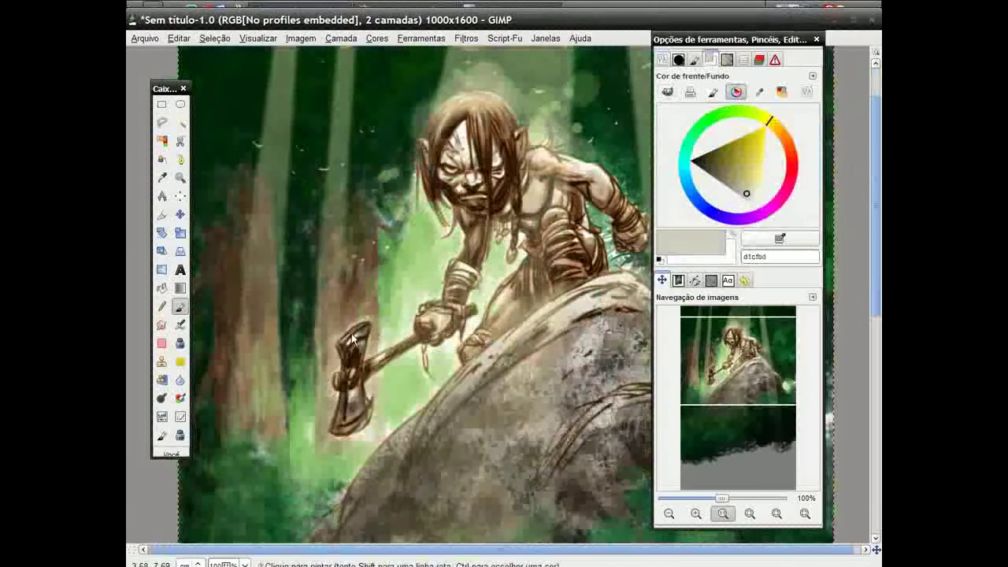
# - At 150% zoom, paint dark red 881a17 blood on the axe blade in Multiplicar mode
pyautogui.click(750, 198)
pyautogui.click(696, 515)
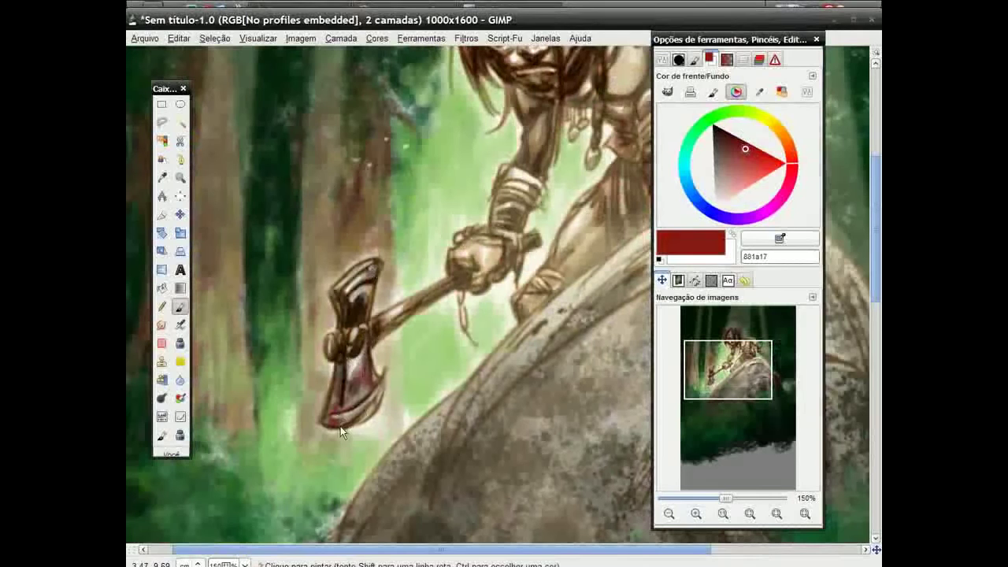
pyautogui.click(661, 59)
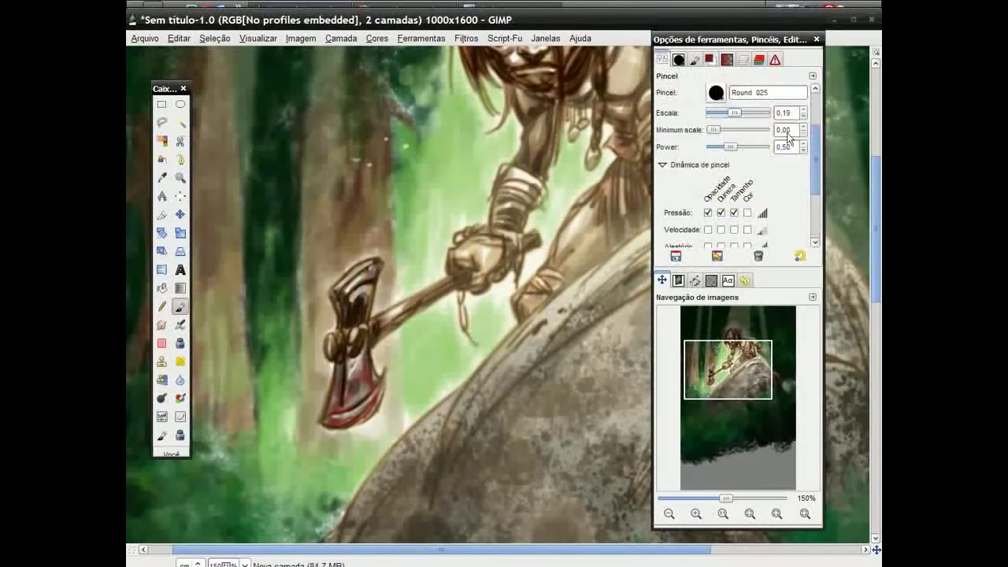
pyautogui.scroll(3, 787, 137)
pyautogui.click(754, 92)
pyautogui.click(754, 260)
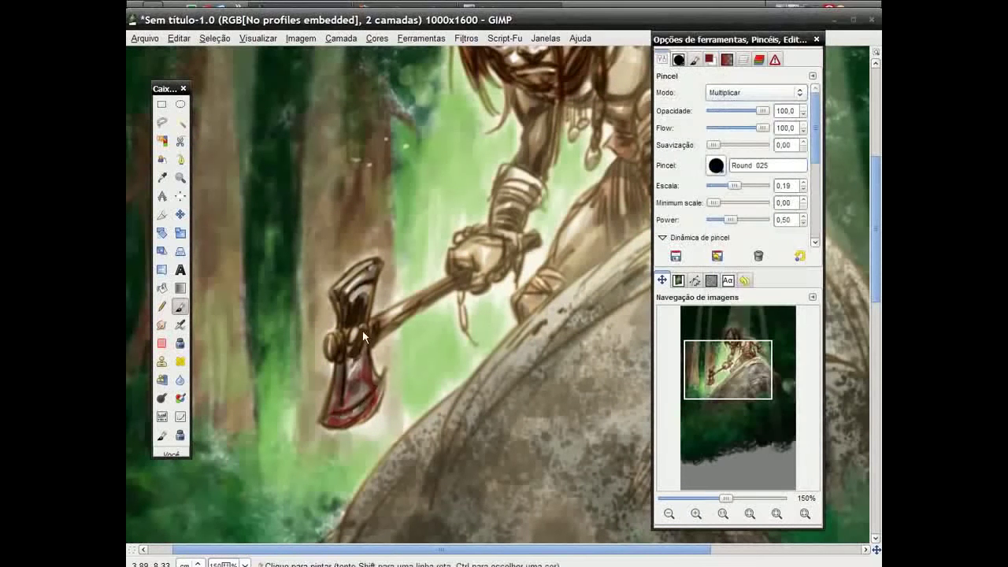
# - Select the light-ray layer and begin renaming it
pyautogui.click(736, 92)
pyautogui.click(743, 59)
pyautogui.doubleClick(736, 146)
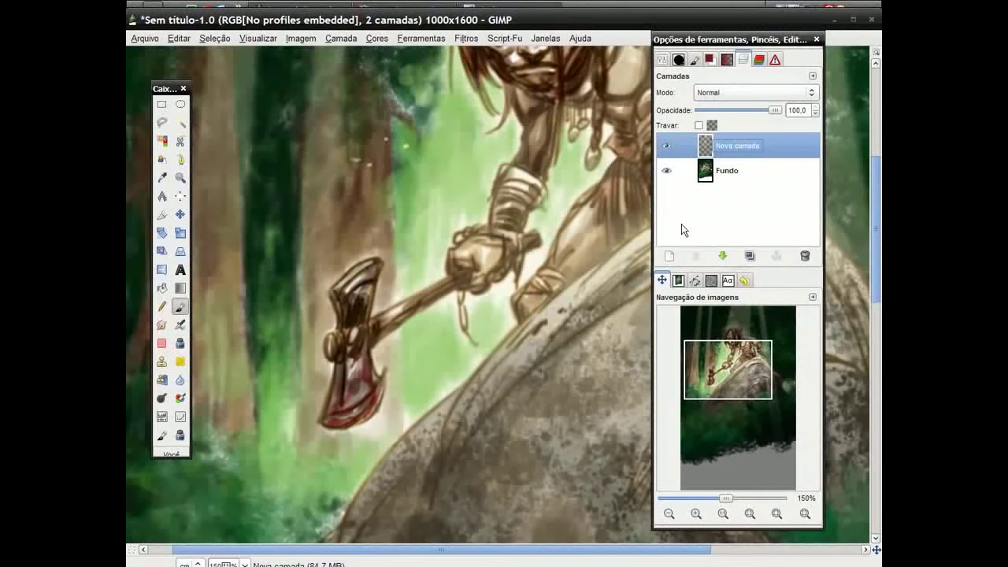
# - Flatten the light-ray layer into the background and pick a dark brown colour
pyautogui.press('Escape')
pyautogui.hotkey('ctrl', 'z')
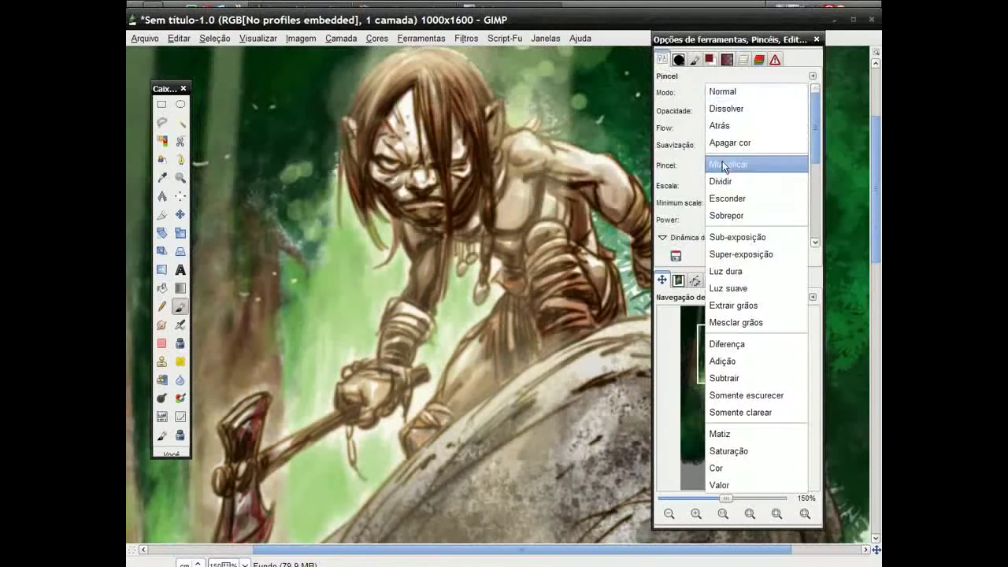
pyautogui.moveTo(726, 160); pyautogui.dragTo(722, 147)
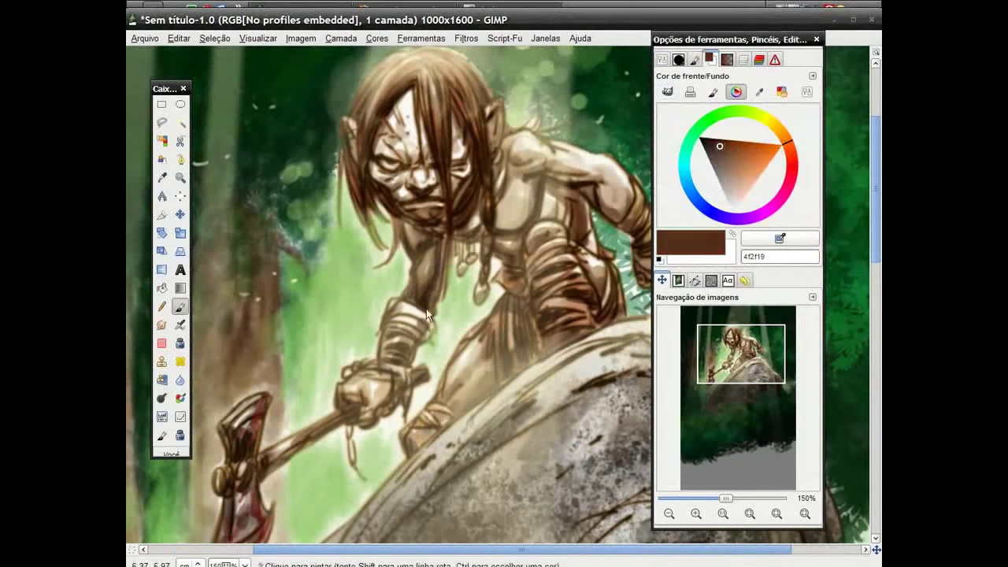
pyautogui.click(661, 59)
pyautogui.scroll(-2, 736, 173)
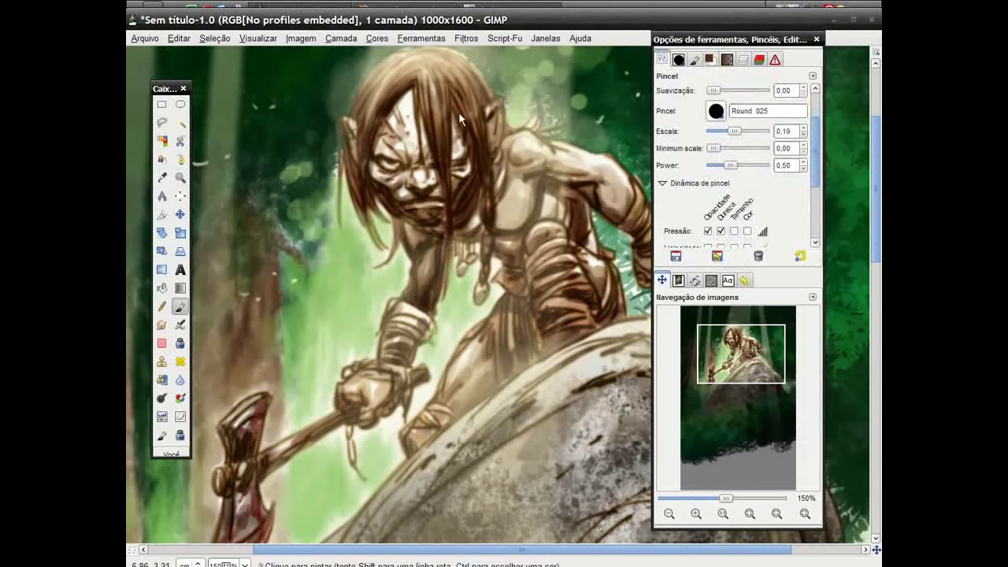
# - Darken the hair strands, wrist wrap, hand and axe handle with dark brown strokes
pyautogui.moveTo(353, 171); pyautogui.dragTo(378, 219)
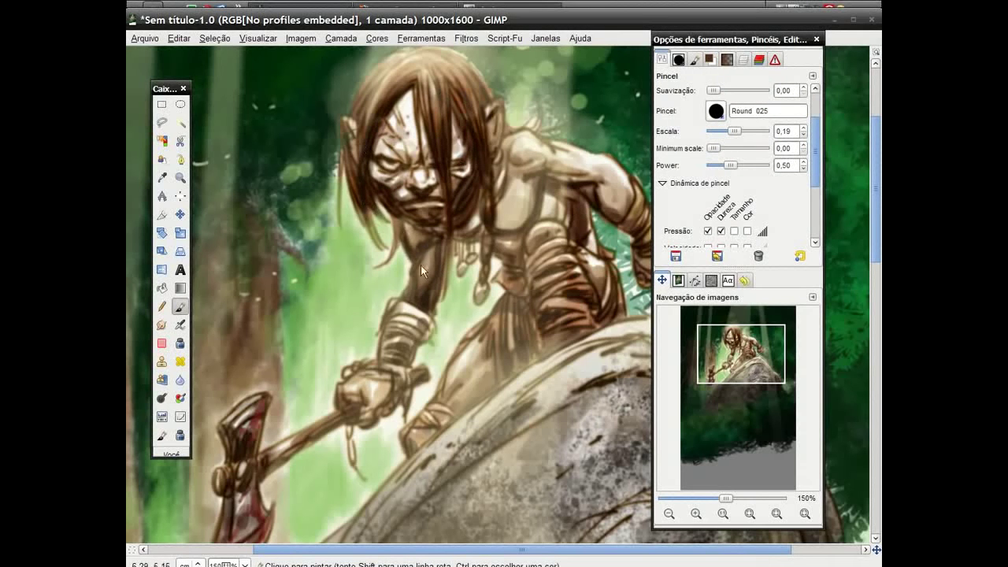
pyautogui.moveTo(414, 298); pyautogui.dragTo(386, 316)
pyautogui.moveTo(361, 400)
pyautogui.mouseDown()
pyautogui.moveTo(359, 434)
pyautogui.moveTo(344, 424)
pyautogui.mouseUp()
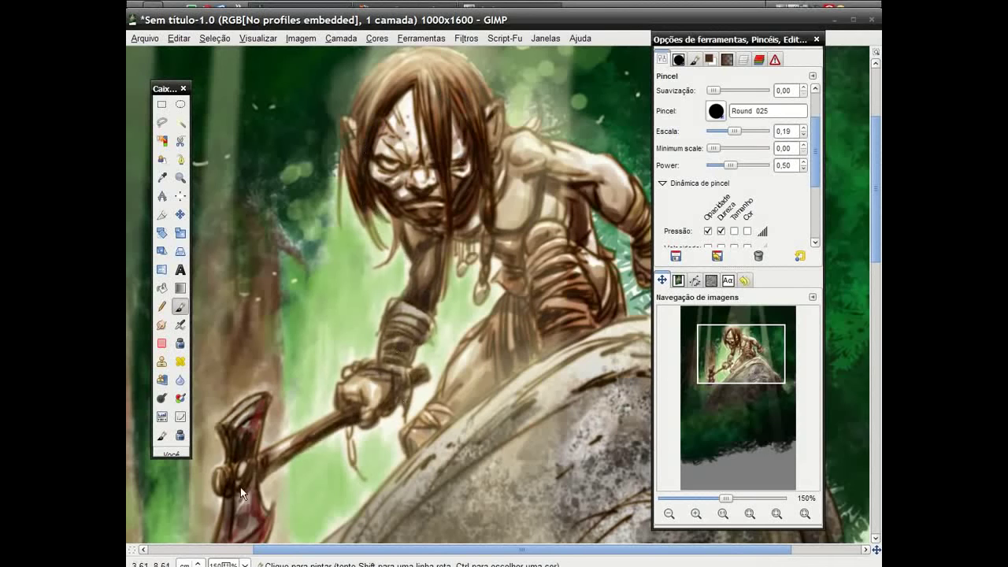
pyautogui.moveTo(414, 433); pyautogui.dragTo(405, 446)
pyautogui.moveTo(477, 357); pyautogui.dragTo(439, 389)
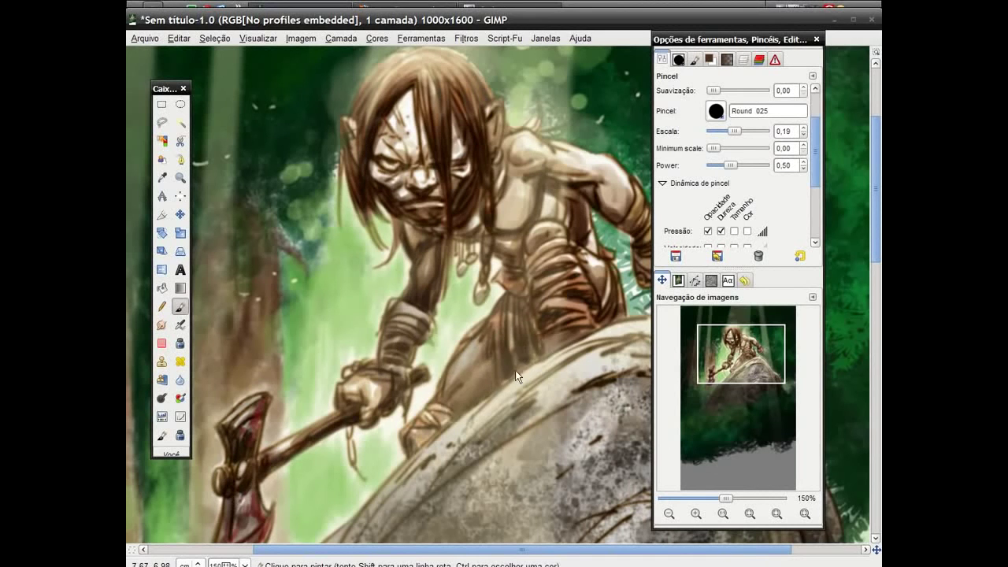
# - Hatch curved dark brown strokes across the rock's upper edge
pyautogui.hscroll(5, 504, 236)
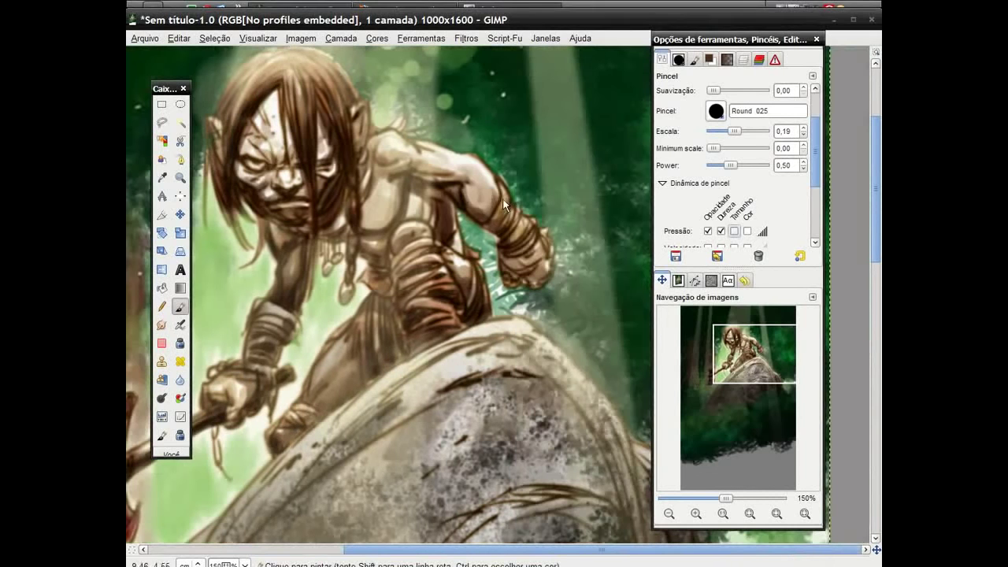
pyautogui.scroll(-5, 539, 263)
pyautogui.moveTo(590, 372)
pyautogui.mouseDown()
pyautogui.moveTo(551, 423)
pyautogui.moveTo(586, 425)
pyautogui.mouseUp()
pyautogui.moveTo(550, 299); pyautogui.dragTo(513, 351)
pyautogui.moveTo(577, 250); pyautogui.dragTo(549, 307)
pyautogui.moveTo(536, 206); pyautogui.dragTo(493, 233)
pyautogui.moveTo(634, 354); pyautogui.dragTo(604, 406)
pyautogui.moveTo(442, 421); pyautogui.dragTo(387, 489)
pyautogui.moveTo(396, 422); pyautogui.dragTo(320, 527)
pyautogui.moveTo(427, 307)
pyautogui.mouseDown()
pyautogui.moveTo(389, 343)
pyautogui.moveTo(272, 400)
pyautogui.mouseUp()
pyautogui.moveTo(288, 304); pyautogui.dragTo(229, 357)
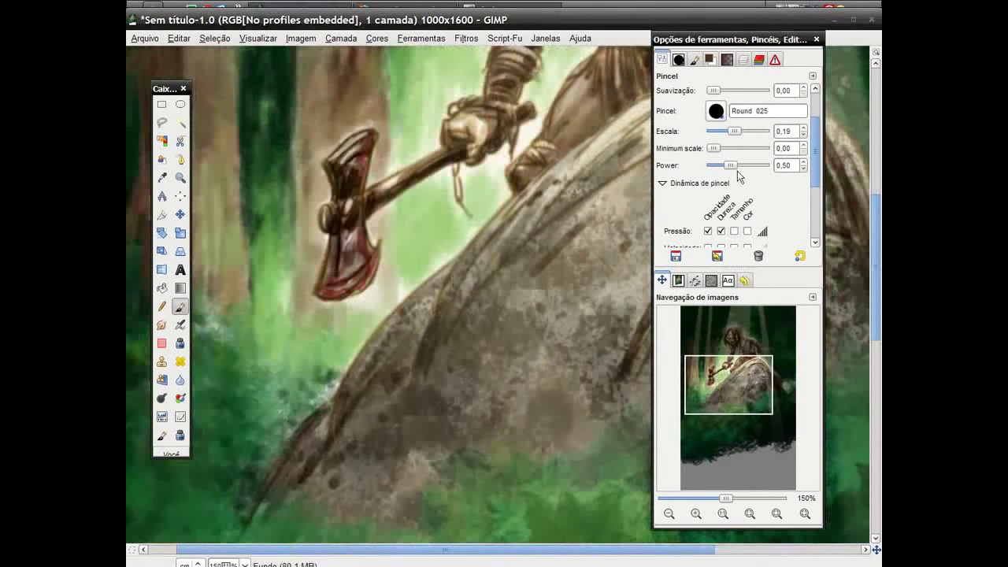
# - Paint a faint light grey dbdbdb stroke along the rock edge in Normal mode
pyautogui.click(710, 59)
pyautogui.keyDown('ctrl'); pyautogui.click(412, 361); pyautogui.keyUp('ctrl')
pyautogui.click(661, 59)
pyautogui.click(754, 92)
pyautogui.click(733, 14)
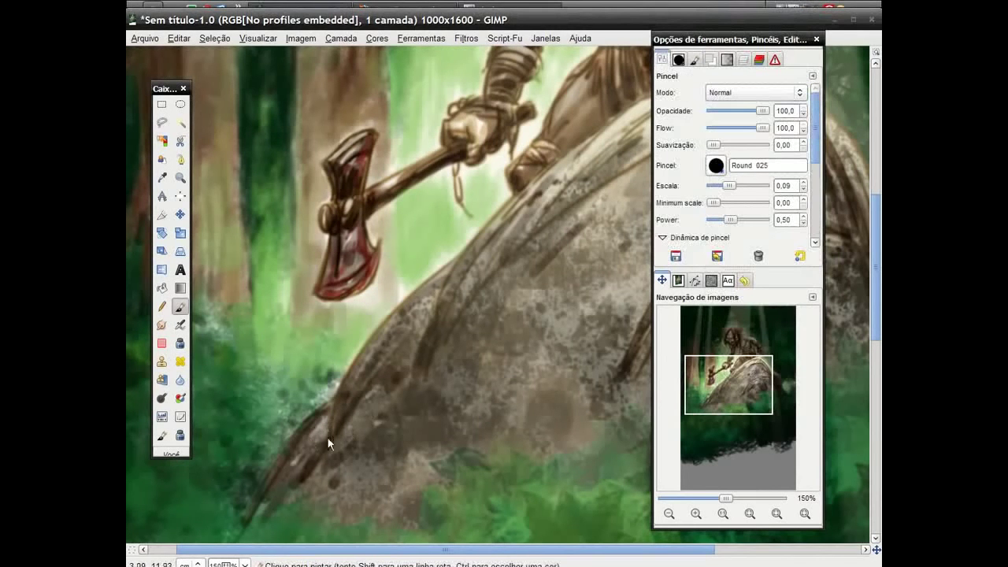
pyautogui.moveTo(538, 192); pyautogui.dragTo(598, 138)
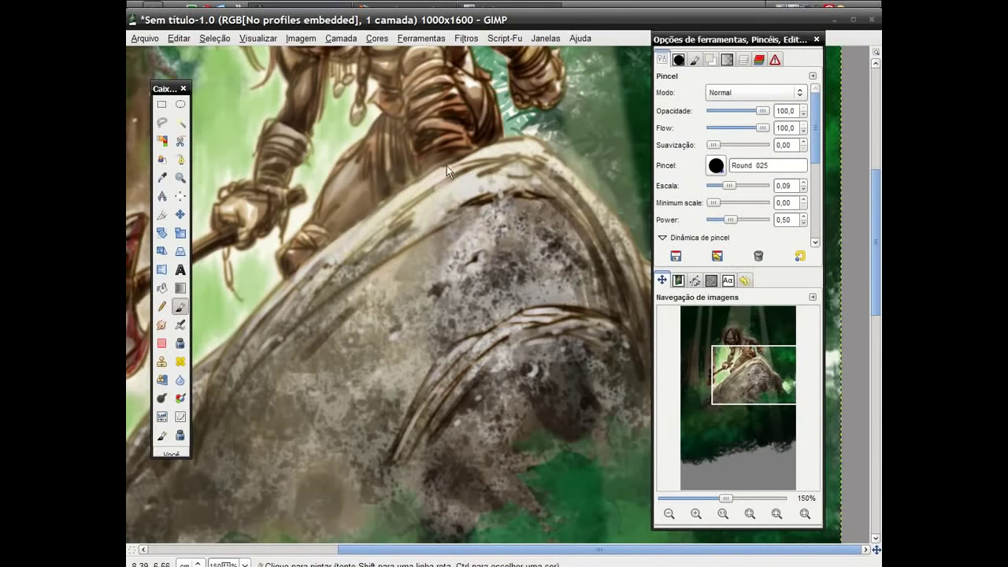
# - Choose light tan dfc394 as the painting colour
pyautogui.scroll(3, 583, 230)
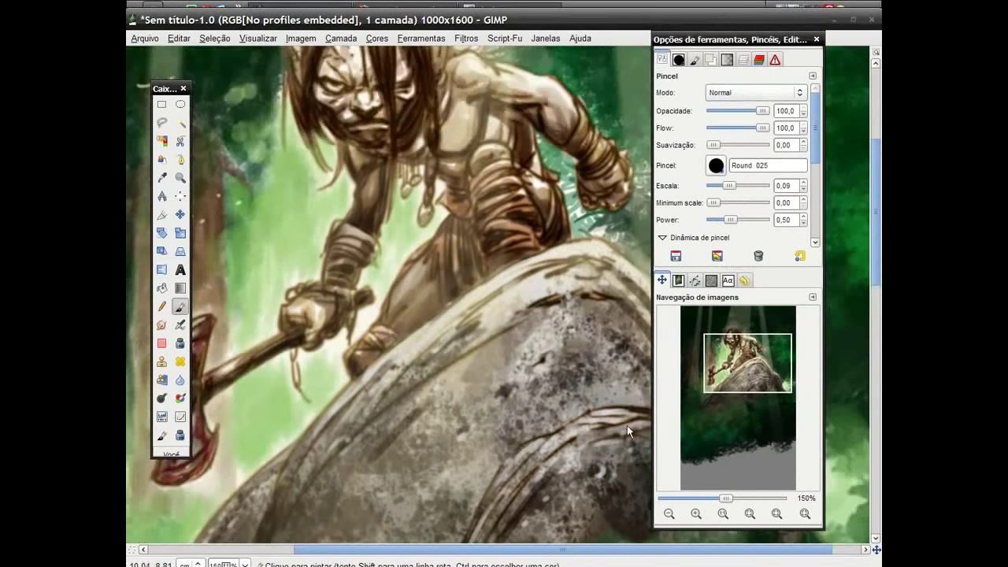
pyautogui.scroll(-1, 513, 371)
pyautogui.scroll(3, 445, 351)
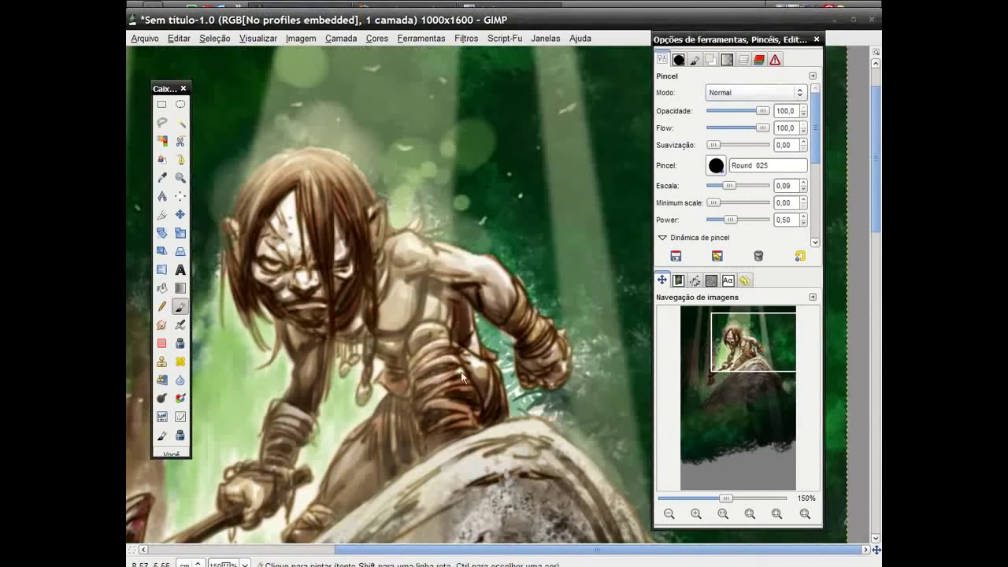
pyautogui.click(710, 59)
pyautogui.click(748, 182)
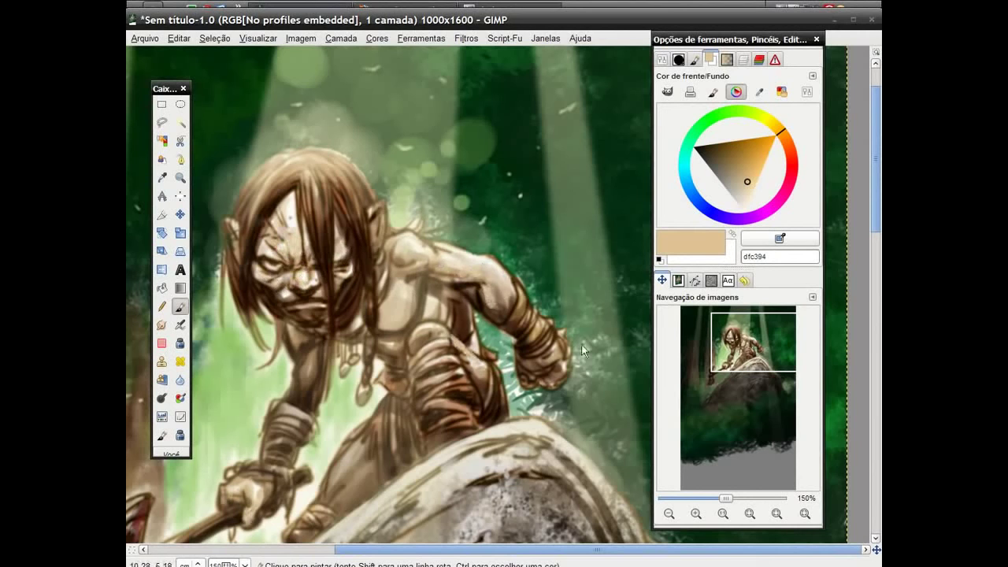
# - Zoom to 200%, sample dark browns from the painting, and darken a necklace strand
pyautogui.keyDown('ctrl'); pyautogui.click(306, 271); pyautogui.keyUp('ctrl')
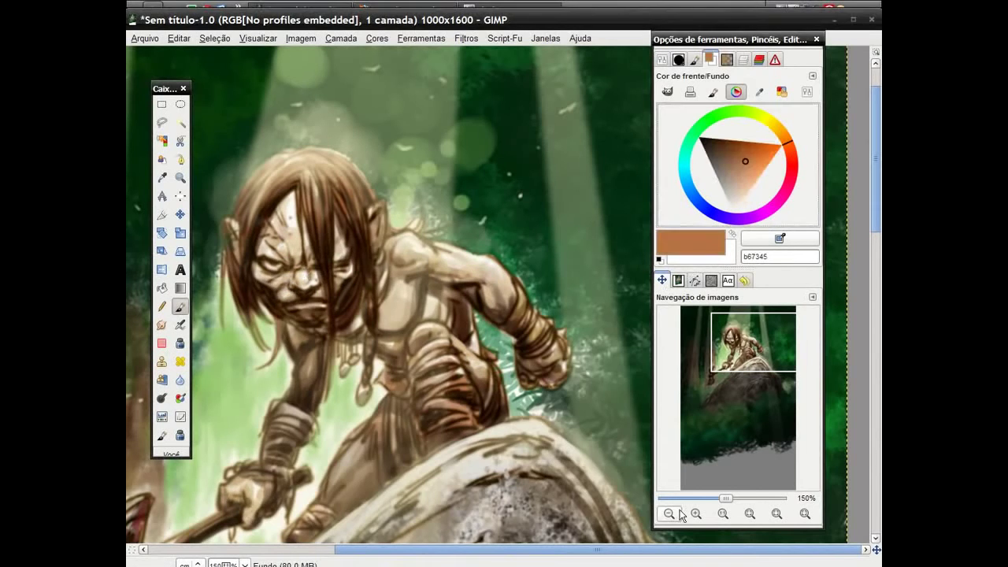
pyautogui.click(696, 513)
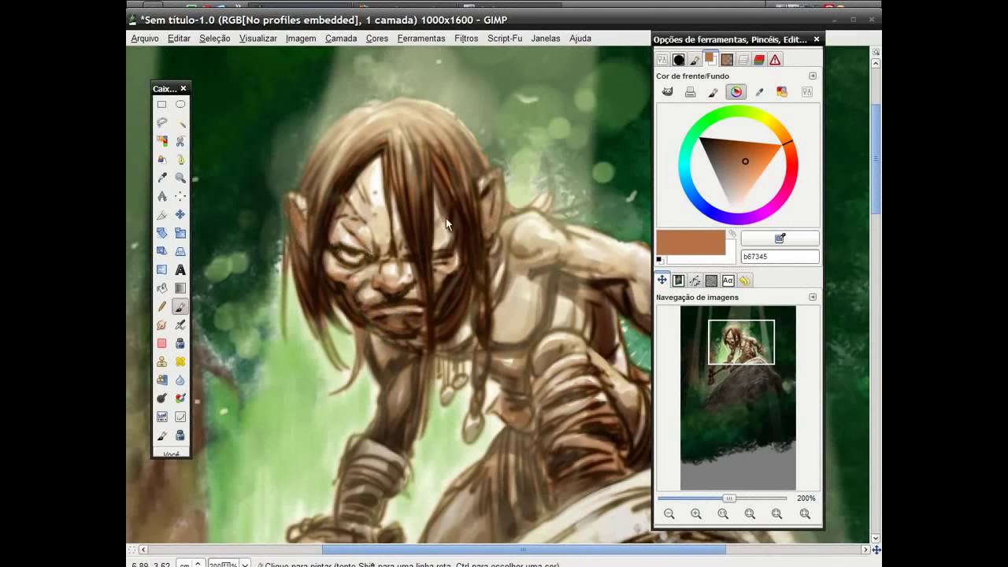
pyautogui.keyDown('ctrl'); pyautogui.click(448, 258); pyautogui.keyUp('ctrl')
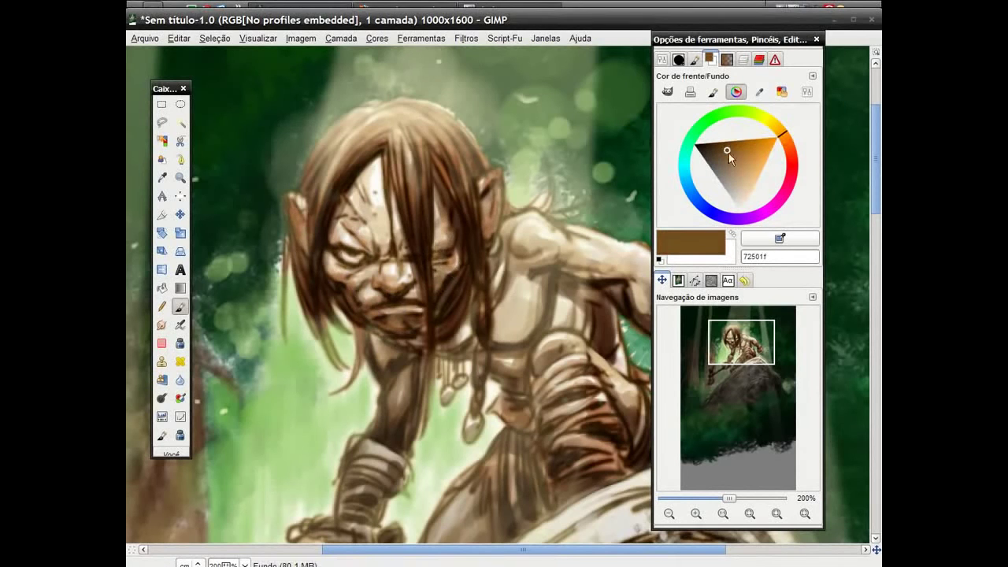
pyautogui.keyDown('ctrl'); pyautogui.click(375, 291); pyautogui.keyUp('ctrl')
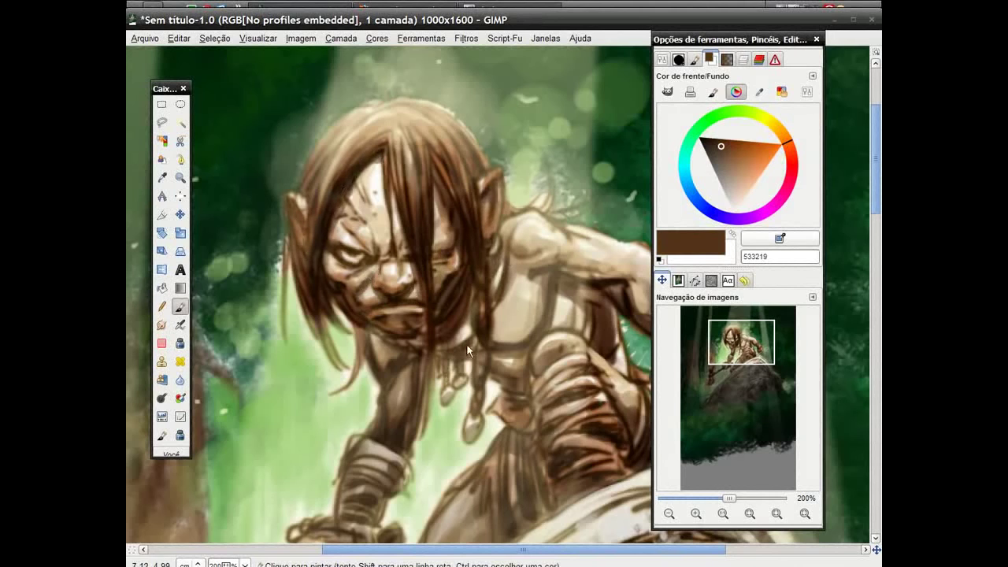
pyautogui.moveTo(480, 351); pyautogui.dragTo(479, 384)
pyautogui.keyDown('ctrl'); pyautogui.click(461, 279); pyautogui.keyUp('ctrl')
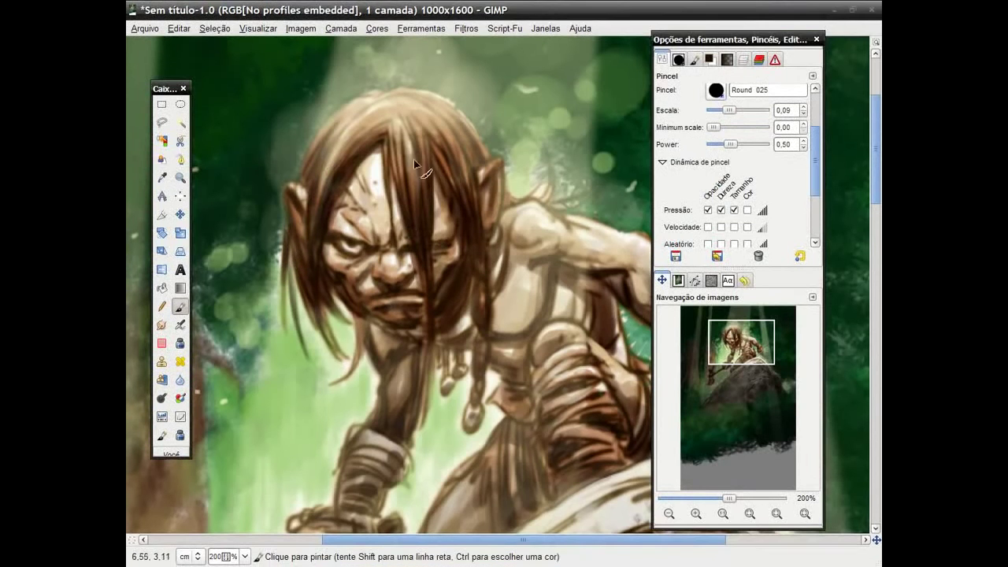
# - Paint dark hair strands across the face, darken the hanging rope, and start outlining the axe blade
pyautogui.moveTo(414, 159); pyautogui.dragTo(430, 293)
pyautogui.moveTo(488, 367); pyautogui.dragTo(465, 421)
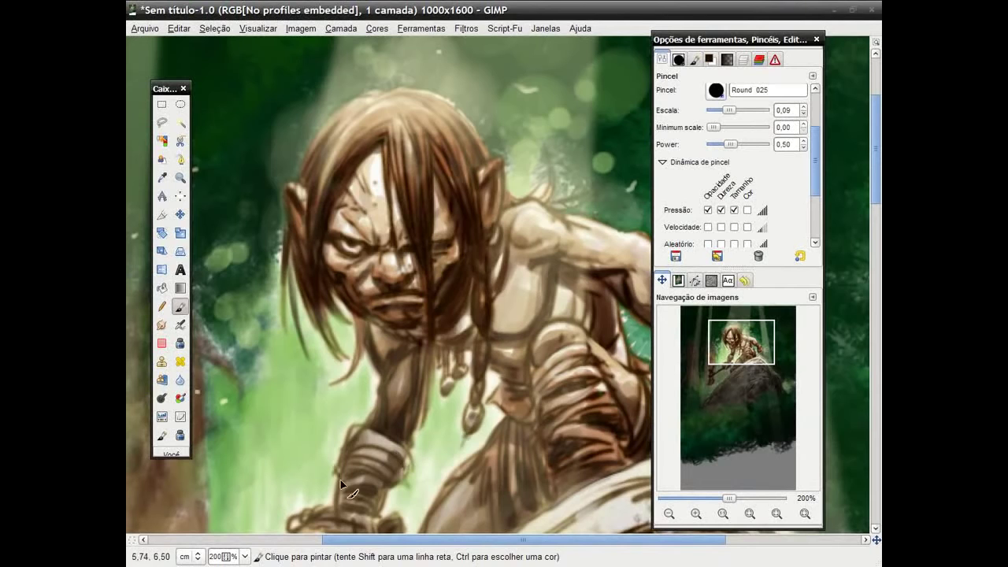
pyautogui.moveTo(741, 341); pyautogui.dragTo(727, 367)
pyautogui.moveTo(327, 482)
pyautogui.mouseDown()
pyautogui.moveTo(350, 417)
pyautogui.moveTo(268, 495)
pyautogui.mouseUp()
# - Outline the axe blade, handle, gripping hand and wraps in dark brown 210f01
pyautogui.moveTo(288, 347)
pyautogui.mouseDown()
pyautogui.moveTo(279, 311)
pyautogui.moveTo(347, 271)
pyautogui.mouseUp()
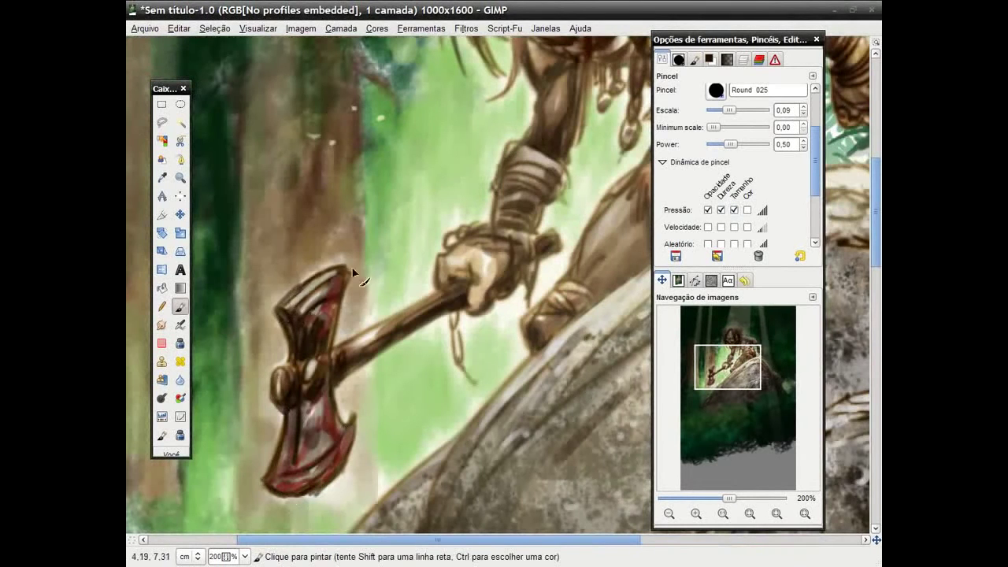
pyautogui.moveTo(342, 340)
pyautogui.mouseDown()
pyautogui.moveTo(461, 285)
pyautogui.moveTo(504, 299)
pyautogui.moveTo(563, 232)
pyautogui.moveTo(534, 271)
pyautogui.mouseUp()
pyautogui.moveTo(473, 234)
pyautogui.mouseDown()
pyautogui.moveTo(517, 191)
pyautogui.moveTo(549, 190)
pyautogui.mouseUp()
pyautogui.moveTo(561, 312)
pyautogui.mouseDown()
pyautogui.moveTo(524, 333)
pyautogui.moveTo(590, 292)
pyautogui.mouseUp()
pyautogui.moveTo(524, 330); pyautogui.dragTo(544, 370)
pyautogui.moveTo(455, 314); pyautogui.dragTo(487, 384)
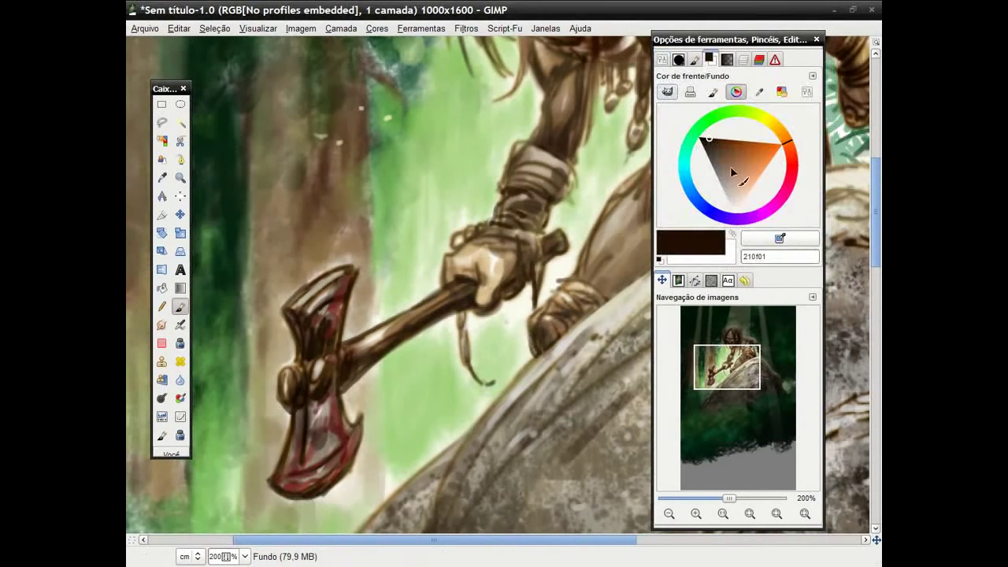
# - Paint pale f2efe0 highlights along the axe blade and handle
pyautogui.moveTo(730, 166); pyautogui.dragTo(747, 203)
pyautogui.moveTo(318, 418); pyautogui.dragTo(287, 492)
pyautogui.moveTo(334, 272); pyautogui.dragTo(351, 291)
pyautogui.moveTo(384, 332); pyautogui.dragTo(441, 312)
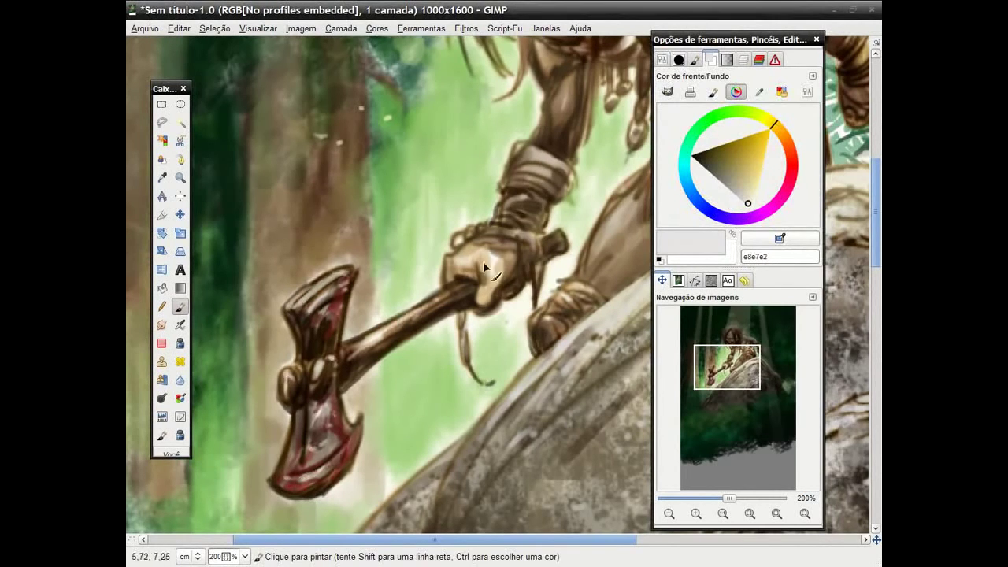
pyautogui.keyDown('ctrl'); pyautogui.click(486, 271); pyautogui.keyUp('ctrl')
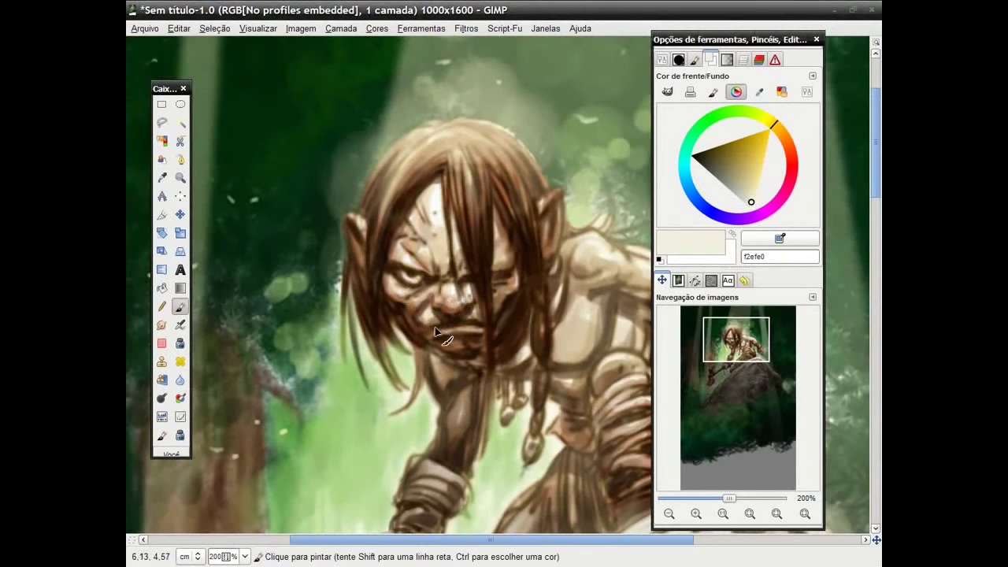
# - Add pale f2efe0 highlights to the hair, brow and ear edge
pyautogui.moveTo(496, 239); pyautogui.dragTo(496, 206)
pyautogui.moveTo(402, 244); pyautogui.dragTo(438, 222)
pyautogui.moveTo(387, 153); pyautogui.dragTo(354, 318)
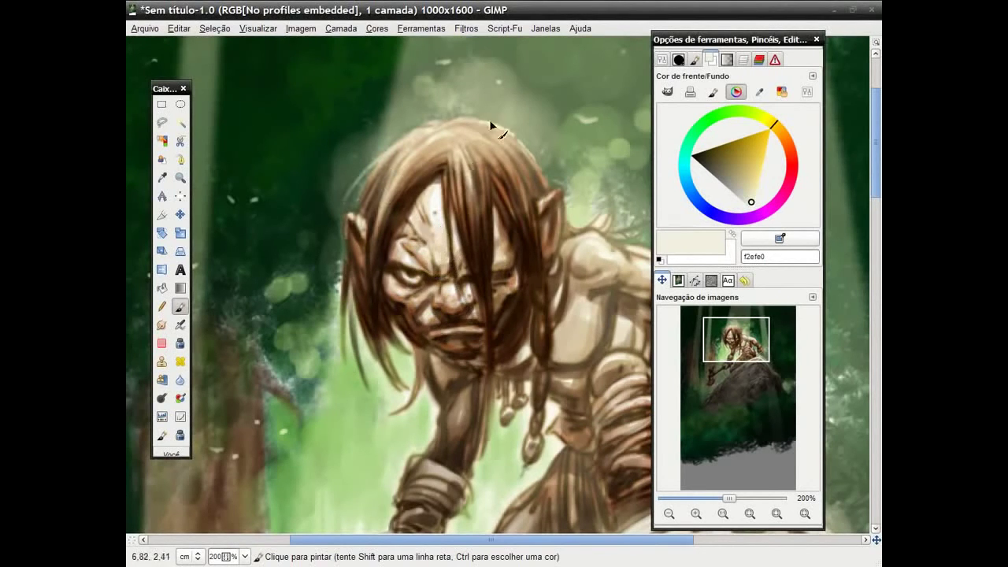
pyautogui.moveTo(532, 186); pyautogui.dragTo(538, 173)
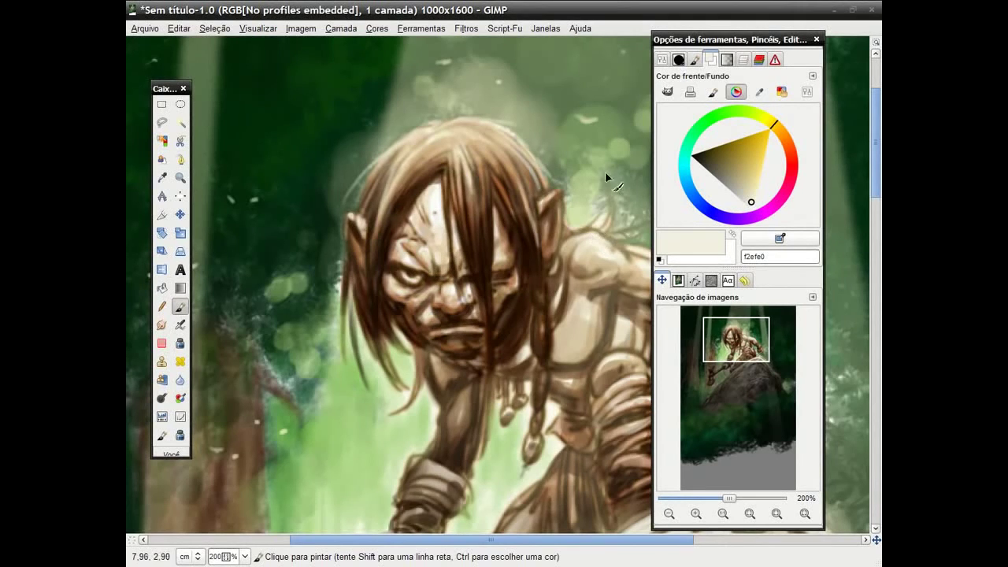
# - Shade the brow, chin, beard area and neck with medium and dark browns
pyautogui.click(718, 153)
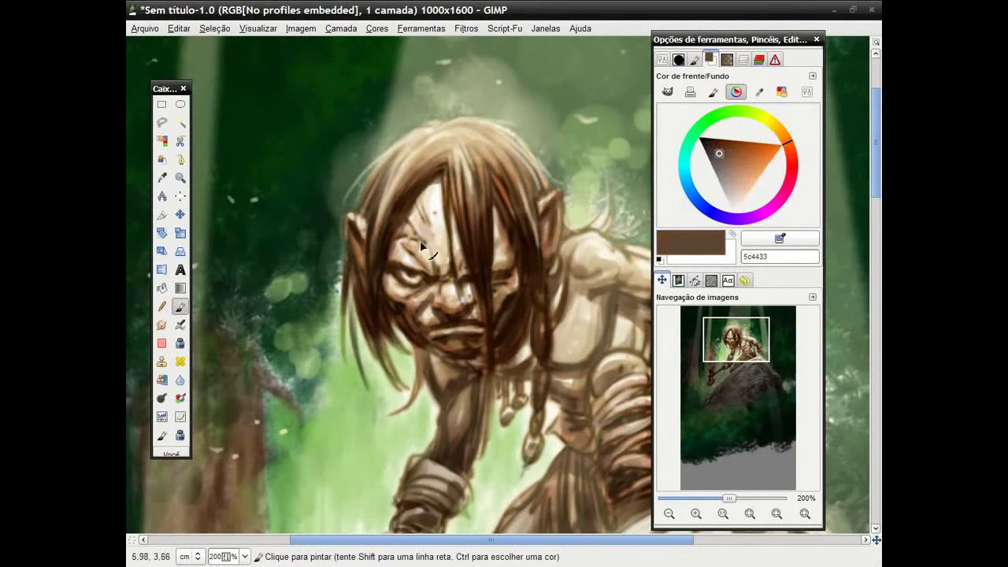
pyautogui.moveTo(420, 240); pyautogui.dragTo(429, 275)
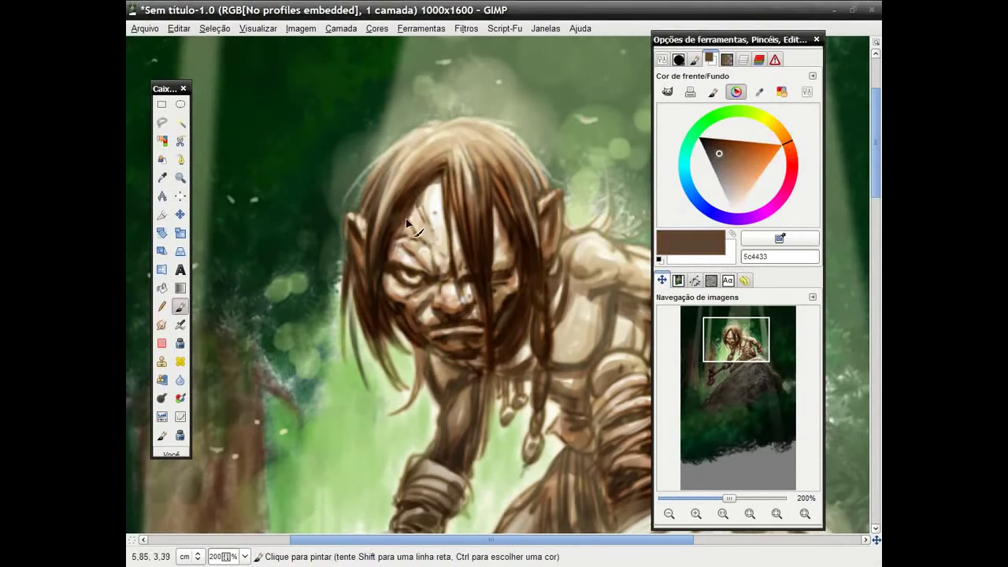
pyautogui.keyDown('ctrl'); pyautogui.click(389, 268); pyautogui.keyUp('ctrl')
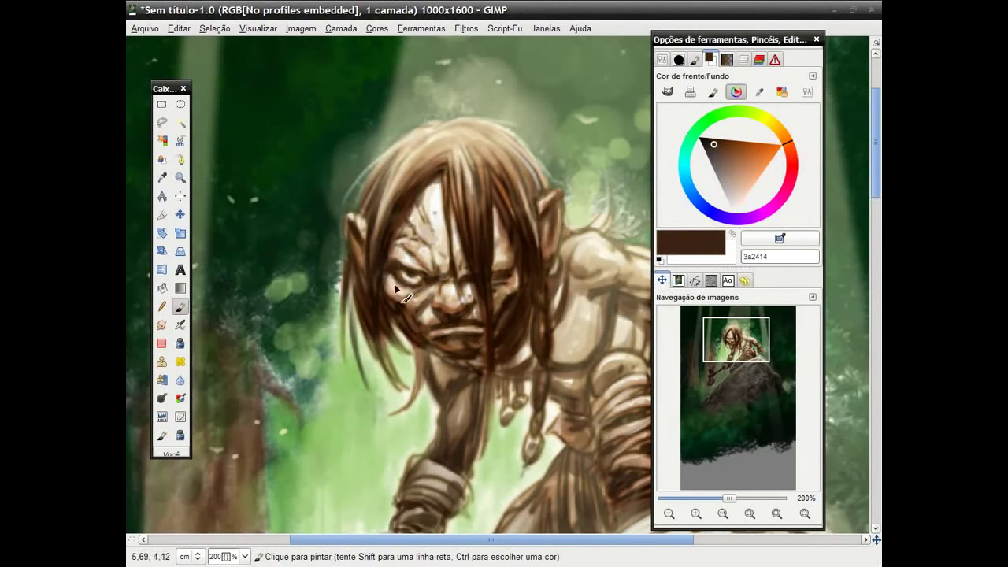
pyautogui.moveTo(415, 353); pyautogui.dragTo(436, 441)
pyautogui.moveTo(460, 327); pyautogui.dragTo(492, 353)
pyautogui.moveTo(469, 285); pyautogui.dragTo(492, 331)
pyautogui.moveTo(495, 252); pyautogui.dragTo(510, 281)
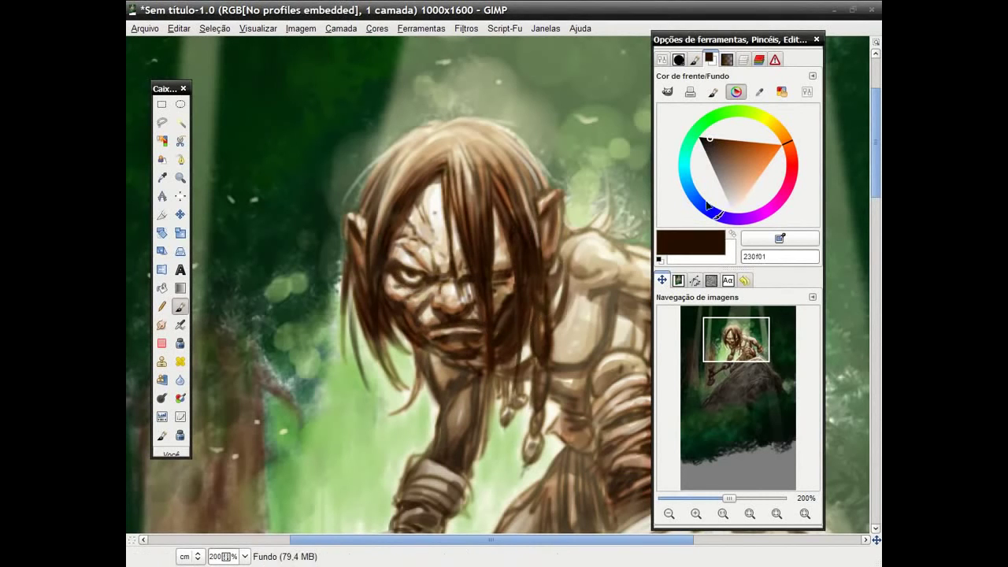
# - Add near-white fff7f1 highlights to the face and hair, then zoom out to 150%
pyautogui.click(736, 208)
pyautogui.moveTo(459, 259); pyautogui.dragTo(480, 358)
pyautogui.moveTo(523, 272); pyautogui.dragTo(513, 343)
pyautogui.moveTo(384, 206); pyautogui.dragTo(375, 307)
pyautogui.click(670, 515)
pyautogui.moveTo(732, 347)
pyautogui.mouseDown()
pyautogui.moveTo(699, 353)
pyautogui.moveTo(725, 369)
pyautogui.mouseUp()
pyautogui.click(752, 169)
# - Set the paintbrush to the P_Graphite Pencil tip in Multiplicar (multiply) mode
pyautogui.click(695, 59)
pyautogui.click(716, 90)
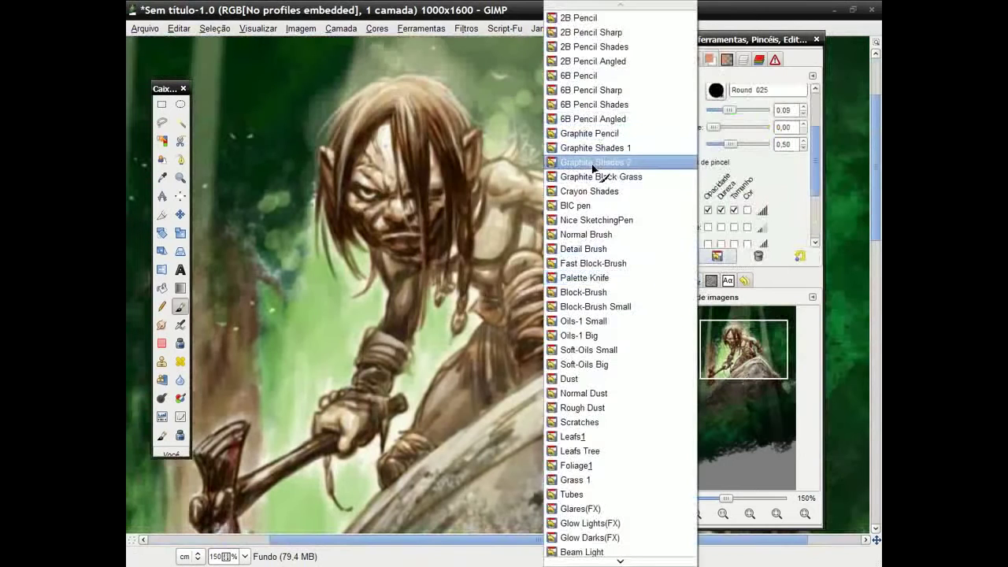
pyautogui.click(595, 110)
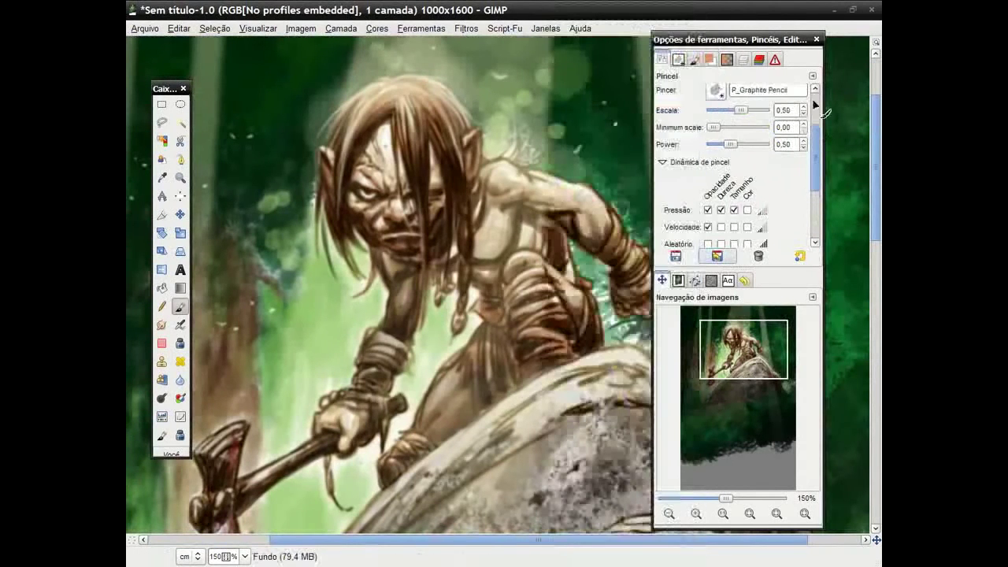
pyautogui.scroll(3, 814, 118)
pyautogui.click(754, 92)
pyautogui.click(733, 162)
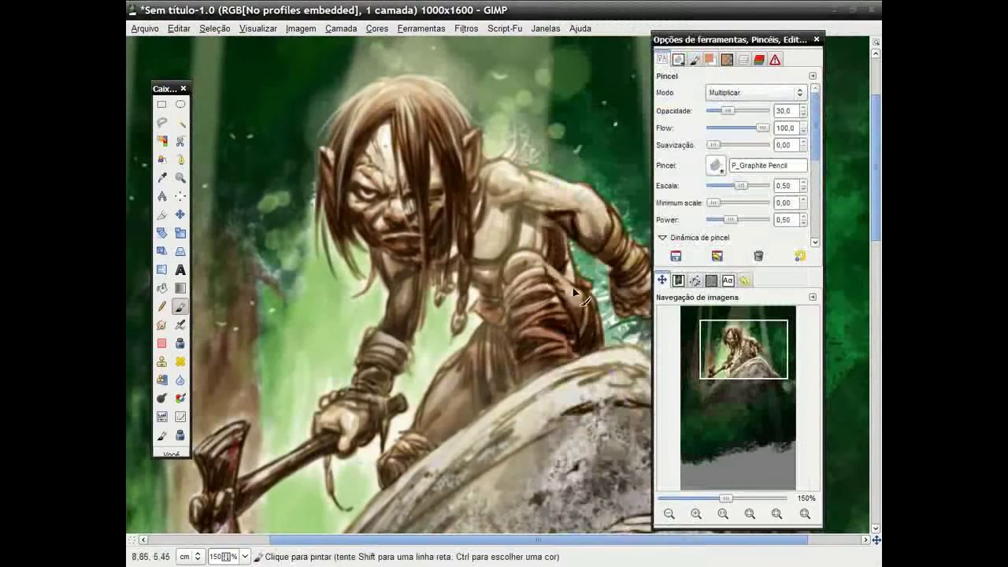
# - Hatch a first dark texture stroke down the rock under the goblin
pyautogui.scroll(-5, 574, 293)
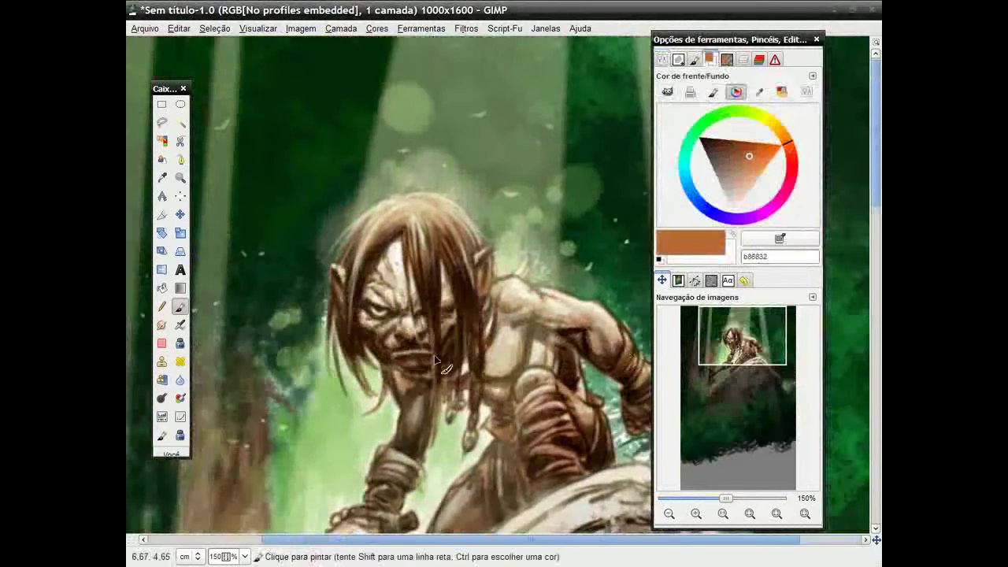
pyautogui.click(678, 59)
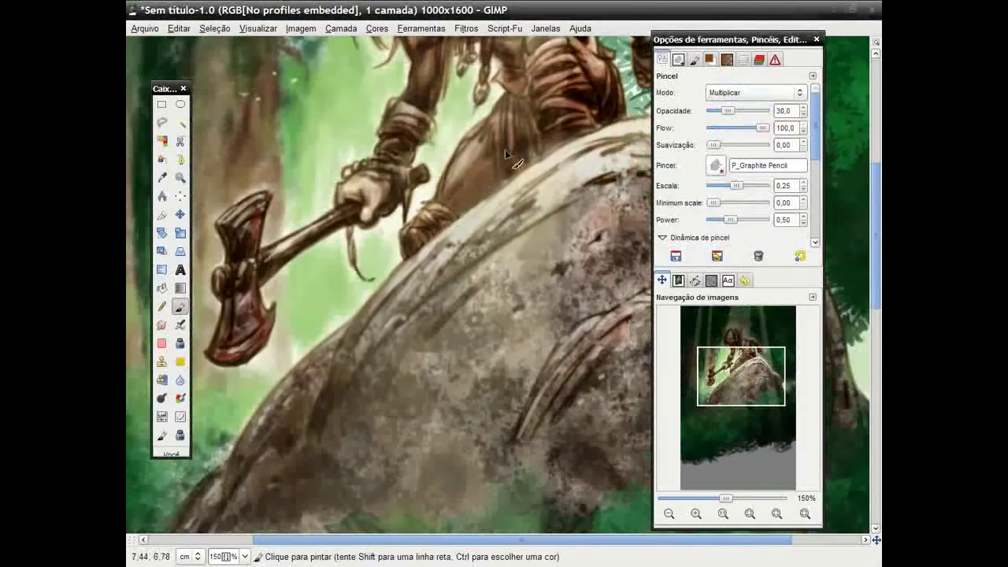
pyautogui.moveTo(504, 149)
pyautogui.mouseDown()
pyautogui.moveTo(435, 378)
pyautogui.moveTo(549, 241)
pyautogui.moveTo(475, 426)
pyautogui.moveTo(356, 485)
pyautogui.moveTo(520, 383)
pyautogui.moveTo(560, 338)
pyautogui.mouseUp()
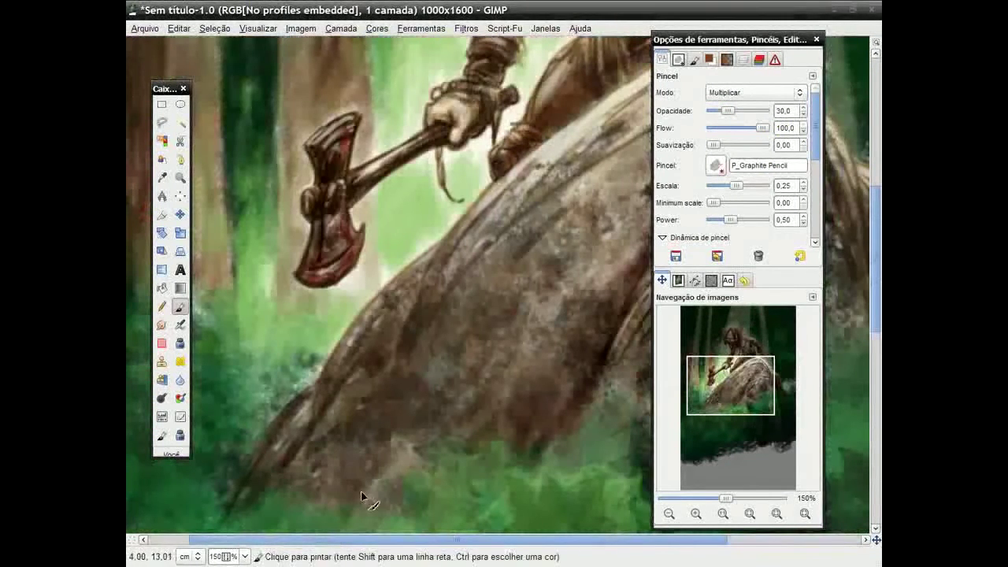
# - Hatch more of the rock, then pick dark brown 492a15 and stroke brown and green over it
pyautogui.moveTo(362, 495)
pyautogui.mouseDown()
pyautogui.moveTo(296, 441)
pyautogui.moveTo(417, 284)
pyautogui.mouseUp()
pyautogui.moveTo(456, 236); pyautogui.dragTo(563, 263)
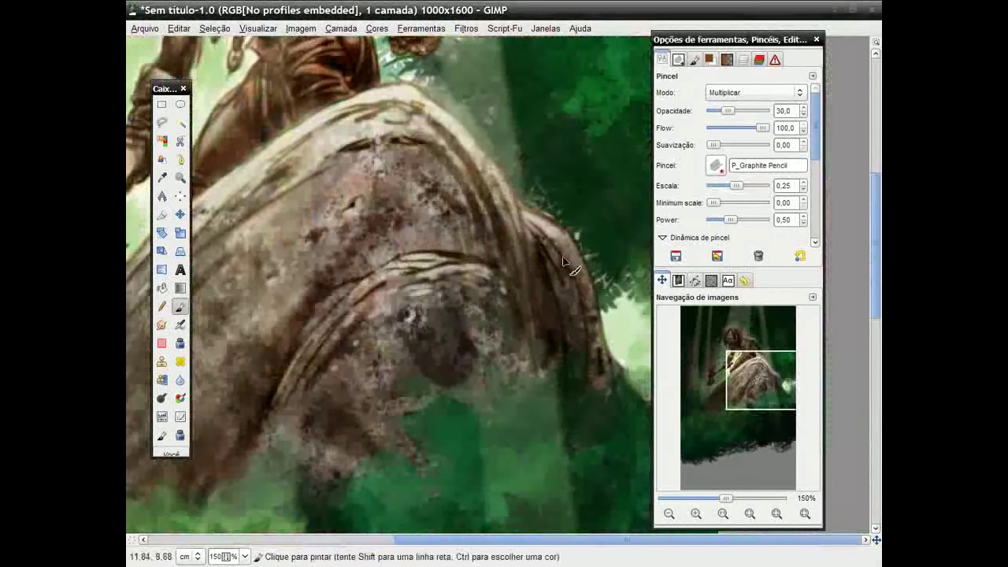
pyautogui.keyDown('ctrl'); pyautogui.click(562, 262); pyautogui.keyUp('ctrl')
pyautogui.moveTo(506, 288)
pyautogui.mouseDown()
pyautogui.moveTo(512, 371)
pyautogui.moveTo(354, 401)
pyautogui.moveTo(378, 464)
pyautogui.mouseUp()
pyautogui.moveTo(417, 420)
pyautogui.mouseDown()
pyautogui.moveTo(539, 392)
pyautogui.moveTo(540, 443)
pyautogui.moveTo(583, 481)
pyautogui.mouseUp()
# - Darken the lower trees and foliage with dark green strokes
pyautogui.scroll(-5, 634, 447)
pyautogui.hscroll(5, 634, 447)
pyautogui.moveTo(315, 322); pyautogui.dragTo(328, 430)
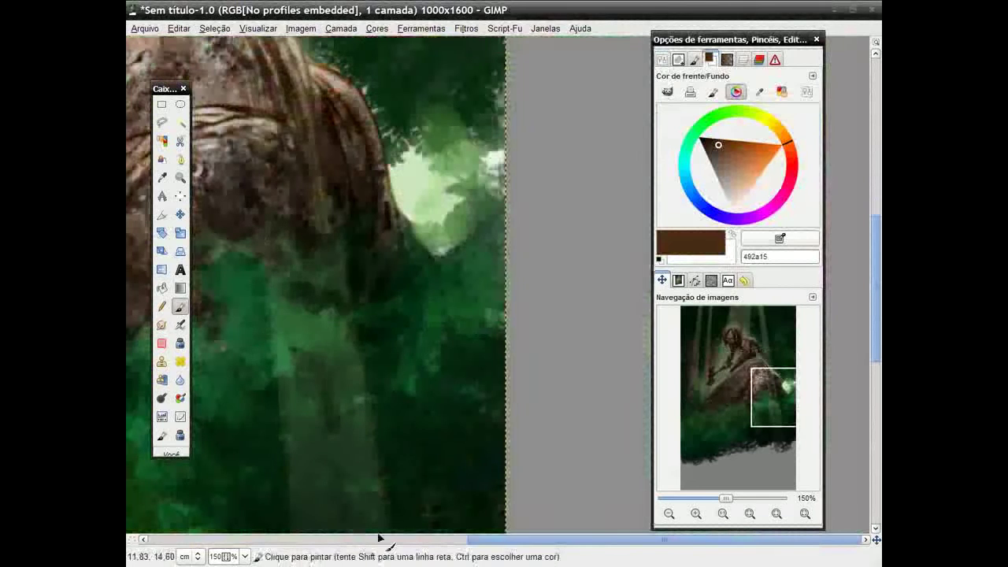
pyautogui.moveTo(335, 236); pyautogui.dragTo(370, 472)
pyautogui.moveTo(417, 251)
pyautogui.mouseDown()
pyautogui.moveTo(502, 352)
pyautogui.moveTo(450, 483)
pyautogui.mouseUp()
pyautogui.scroll(-5, 449, 483)
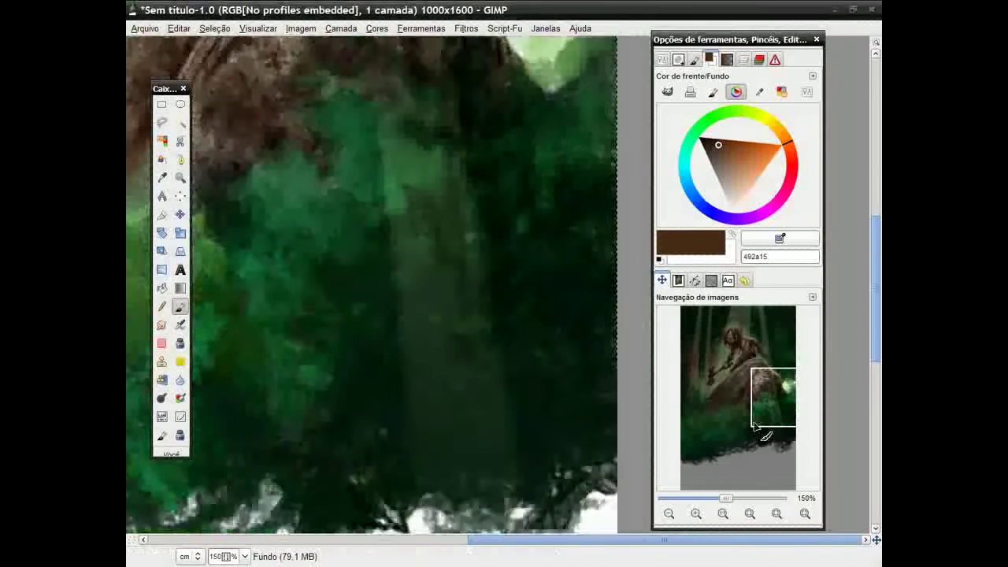
pyautogui.hscroll(-5, 449, 484)
pyautogui.moveTo(268, 291)
pyautogui.mouseDown()
pyautogui.moveTo(199, 396)
pyautogui.moveTo(326, 412)
pyautogui.mouseUp()
# - Add dark strokes across the lower-left foliage
pyautogui.scroll(3, 326, 412)
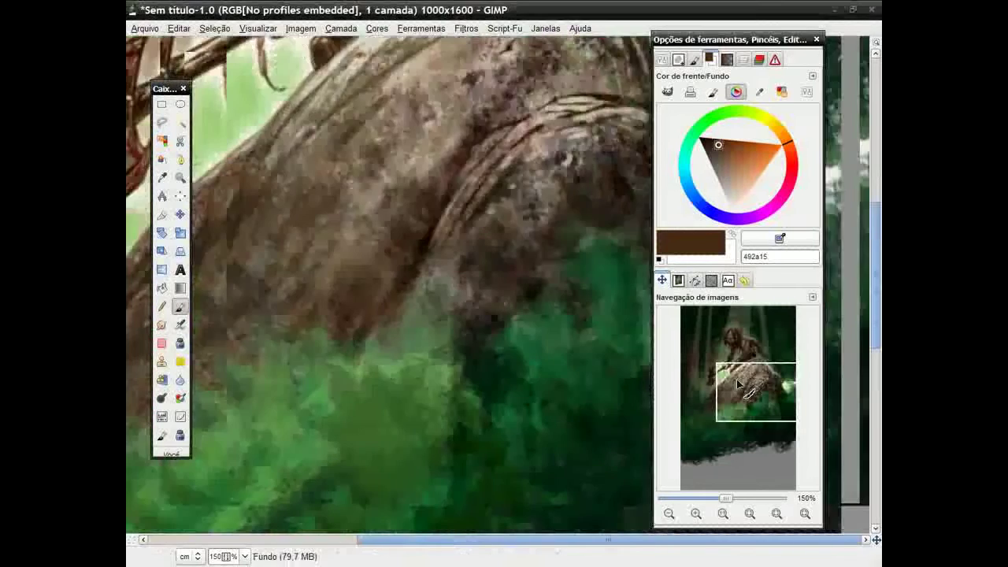
pyautogui.scroll(-5, 236, 417)
pyautogui.hscroll(-3, 236, 417)
pyautogui.moveTo(225, 420); pyautogui.dragTo(309, 432)
pyautogui.scroll(5, 311, 429)
pyautogui.hscroll(-5, 311, 429)
pyautogui.moveTo(456, 371)
pyautogui.mouseDown()
pyautogui.moveTo(259, 427)
pyautogui.moveTo(232, 341)
pyautogui.moveTo(351, 281)
pyautogui.mouseUp()
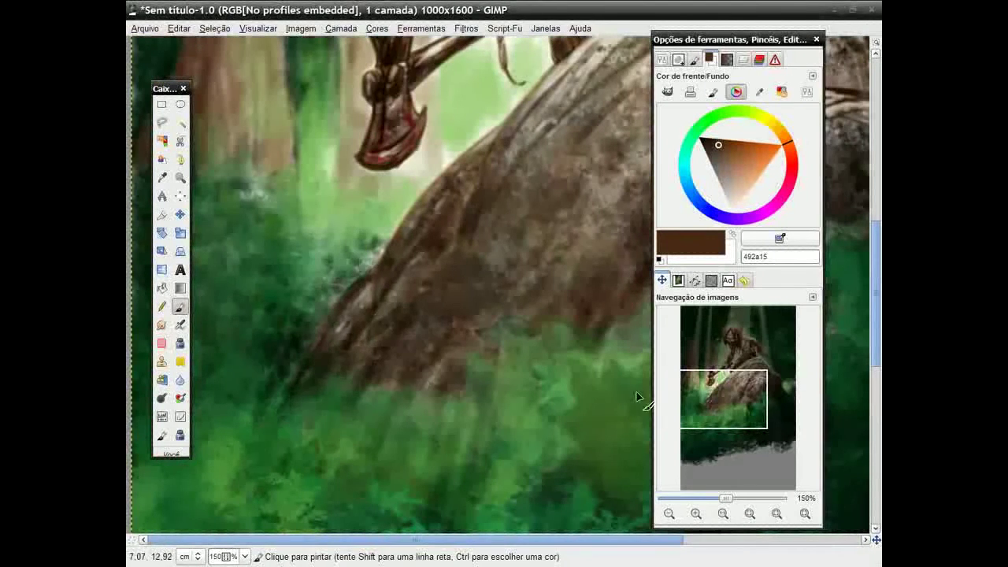
# - Darken the left tree trunks and canvas edge with long dark strokes
pyautogui.scroll(5, 636, 397)
pyautogui.scroll(3, 324, 62)
pyautogui.hscroll(-3, 324, 62)
pyautogui.moveTo(293, 211)
pyautogui.mouseDown()
pyautogui.moveTo(315, 152)
pyautogui.moveTo(378, 158)
pyautogui.moveTo(292, 314)
pyautogui.moveTo(275, 405)
pyautogui.moveTo(351, 307)
pyautogui.mouseUp()
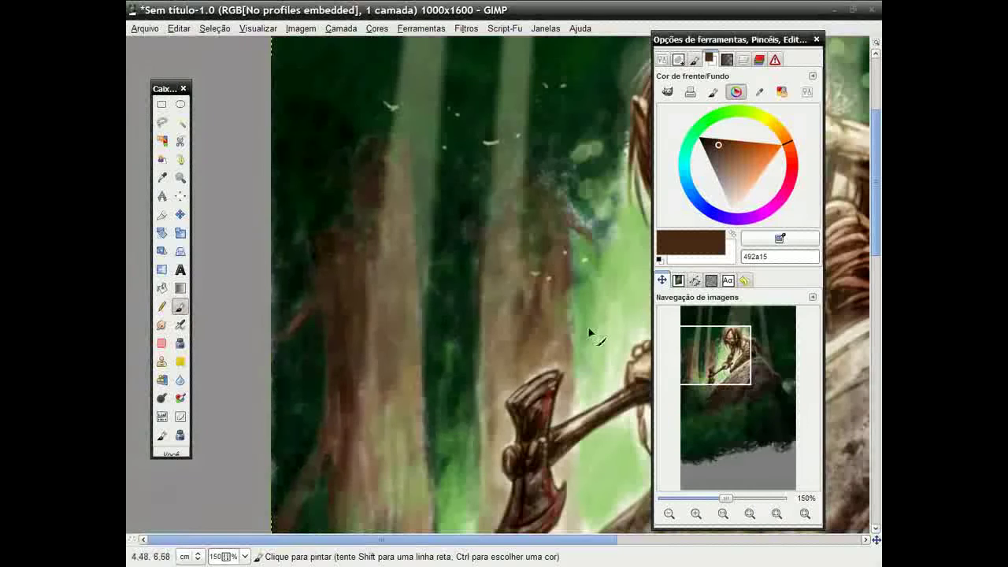
pyautogui.scroll(-5, 332, 221)
pyautogui.hscroll(-1, 332, 221)
pyautogui.moveTo(393, 84)
pyautogui.mouseDown()
pyautogui.moveTo(396, 304)
pyautogui.moveTo(353, 375)
pyautogui.moveTo(311, 405)
pyautogui.moveTo(431, 427)
pyautogui.mouseUp()
# - Add further dark strokes and dabs to the foliage
pyautogui.scroll(-4, 429, 427)
pyautogui.hscroll(-2, 430, 427)
pyautogui.scroll(-2, 472, 354)
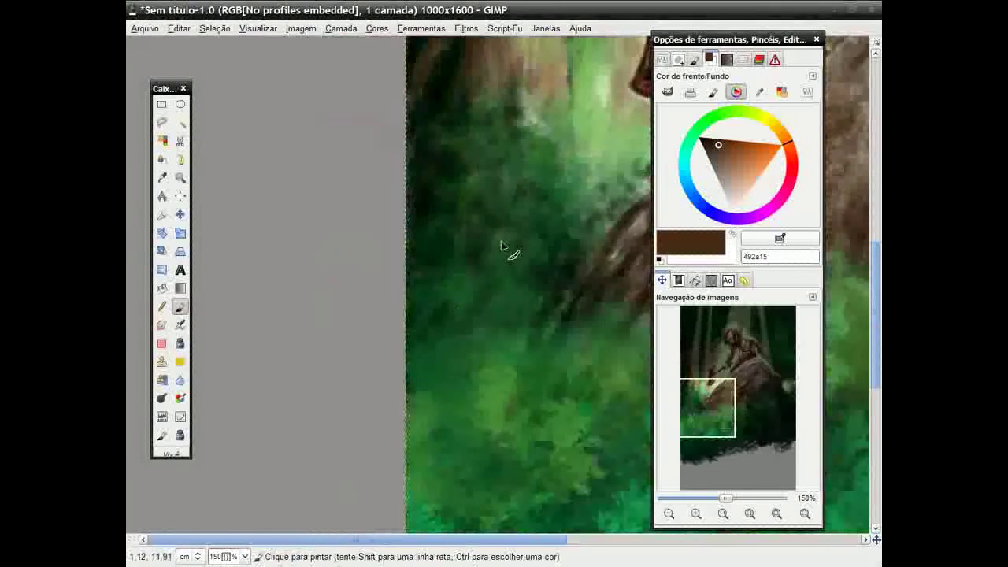
pyautogui.moveTo(535, 288); pyautogui.dragTo(513, 370)
pyautogui.moveTo(418, 393); pyautogui.dragTo(417, 496)
pyautogui.moveTo(409, 457); pyautogui.dragTo(453, 507)
pyautogui.click(710, 337)
# - Switch the paint colour to darker brown 20140b, then to rust brown a44626
pyautogui.keyDown('ctrl'); pyautogui.click(356, 93); pyautogui.keyUp('ctrl')
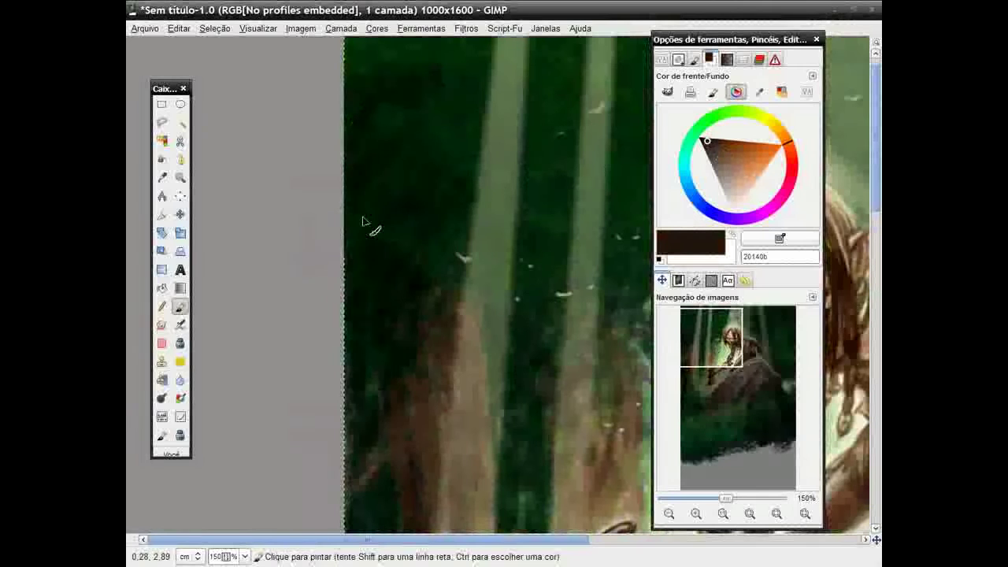
pyautogui.scroll(3, 362, 224)
pyautogui.hscroll(2, 362, 225)
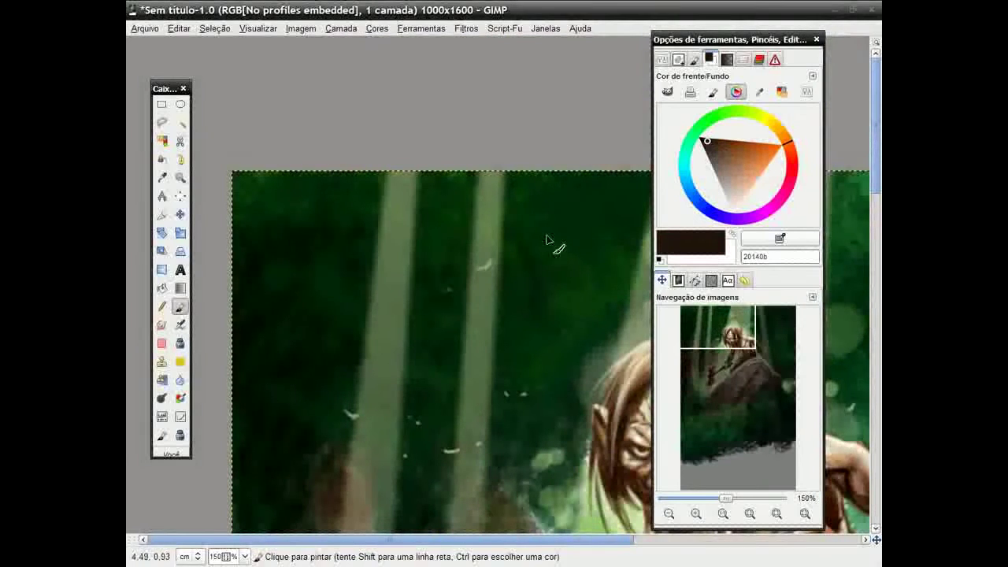
pyautogui.scroll(-5, 629, 210)
pyautogui.hscroll(5, 630, 210)
pyautogui.keyDown('ctrl'); pyautogui.click(389, 161); pyautogui.keyUp('ctrl')
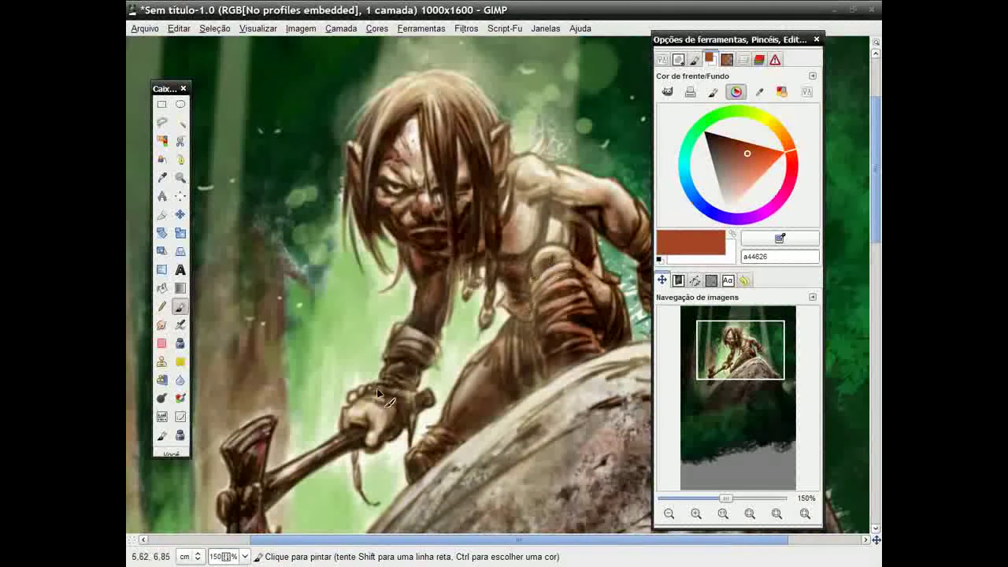
# - Pick golden orange d08b38, zoom out to 67%, then zoom to 200% on the axe
pyautogui.click(784, 137)
pyautogui.click(754, 155)
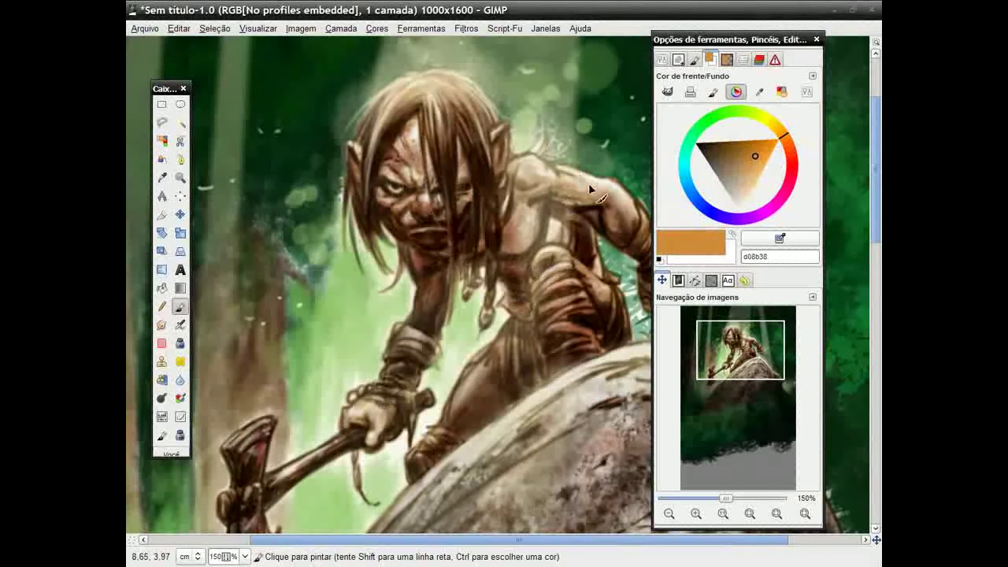
pyautogui.doubleClick(668, 514)
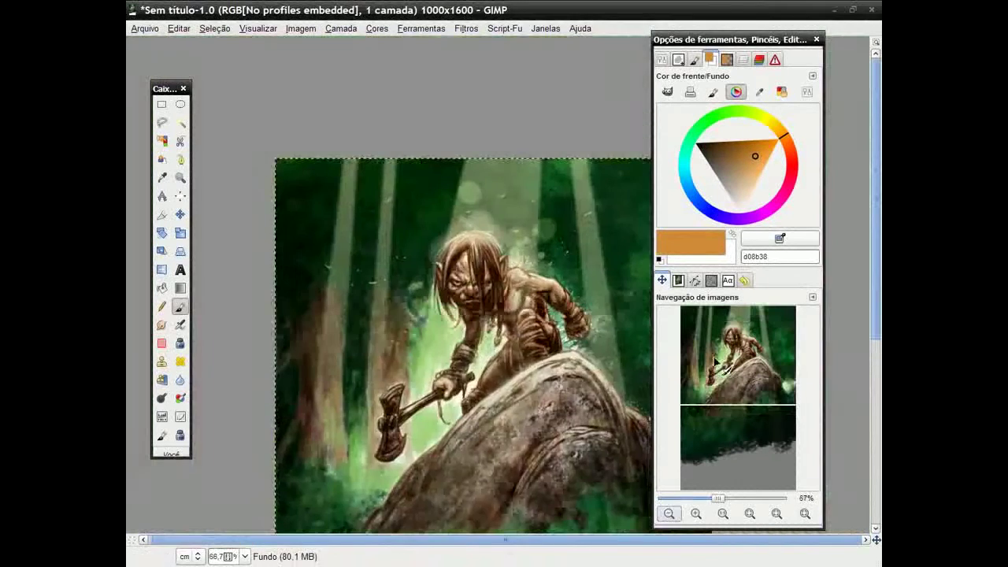
pyautogui.moveTo(738, 370); pyautogui.dragTo(734, 398)
pyautogui.click(696, 513)
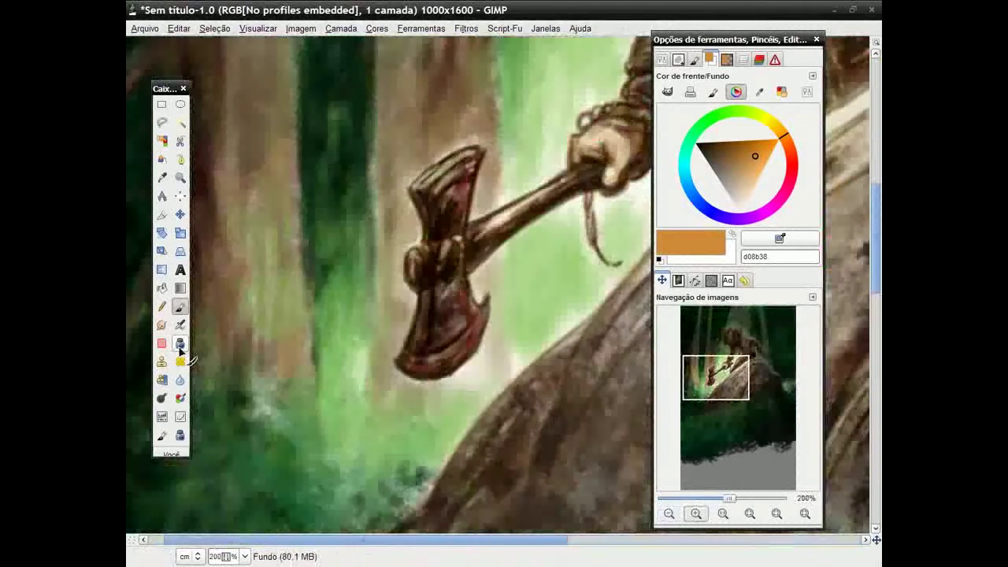
# - Set Dodge/Burn with a Rough Dust tip, expand its brush dynamics, and briefly try Blur
pyautogui.click(162, 397)
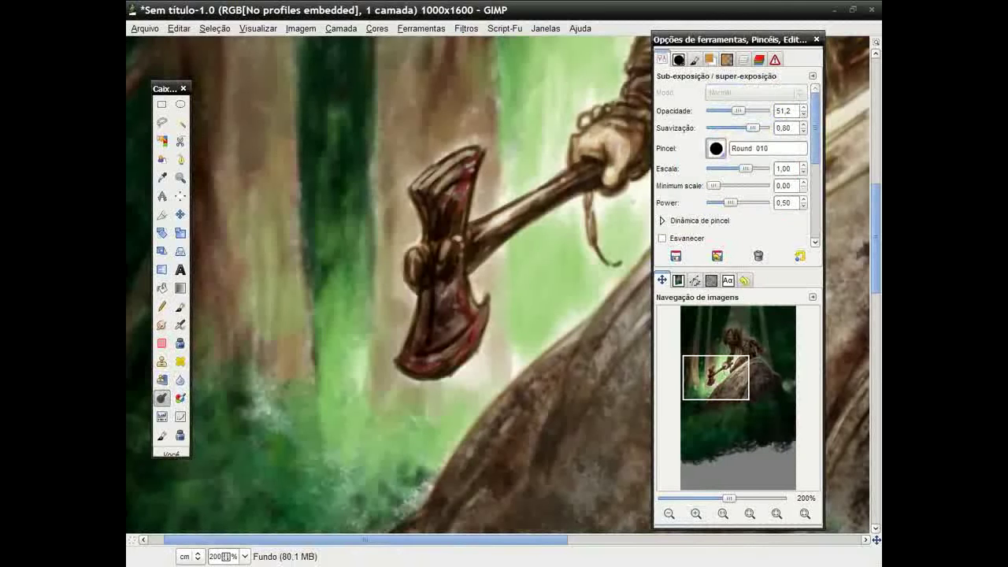
pyautogui.press(']')
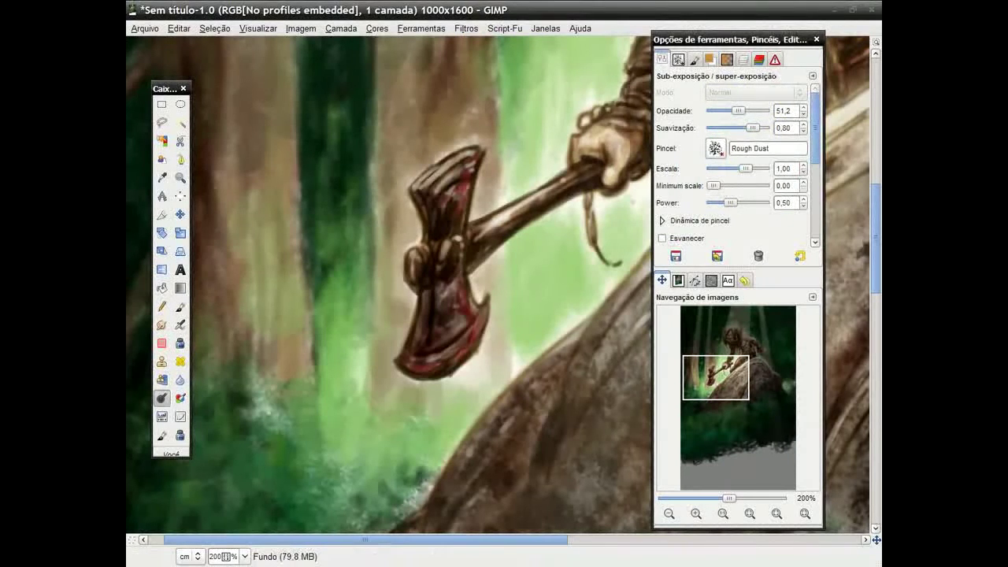
pyautogui.scroll(-3, 732, 165)
pyautogui.click(662, 129)
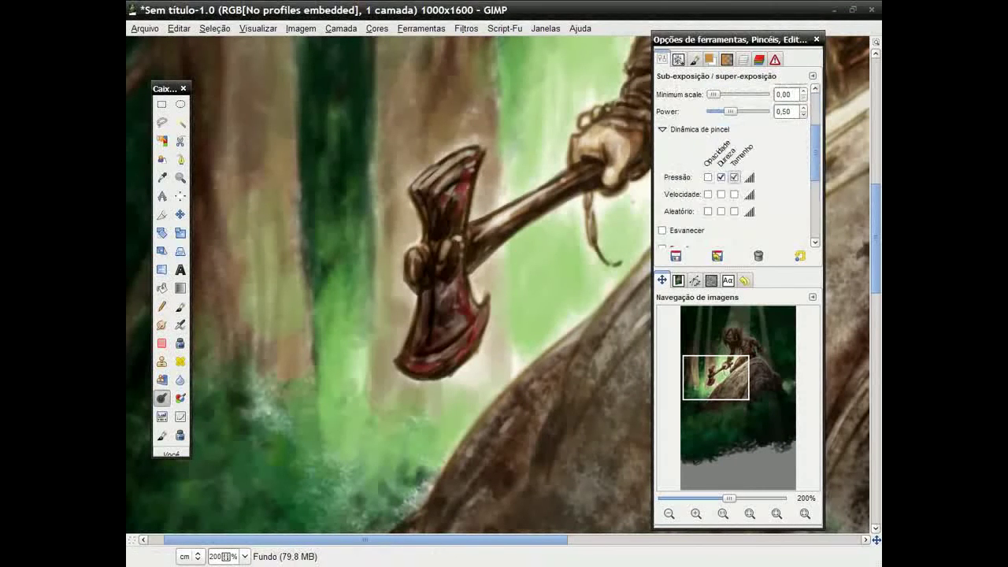
pyautogui.scroll(-5, 732, 165)
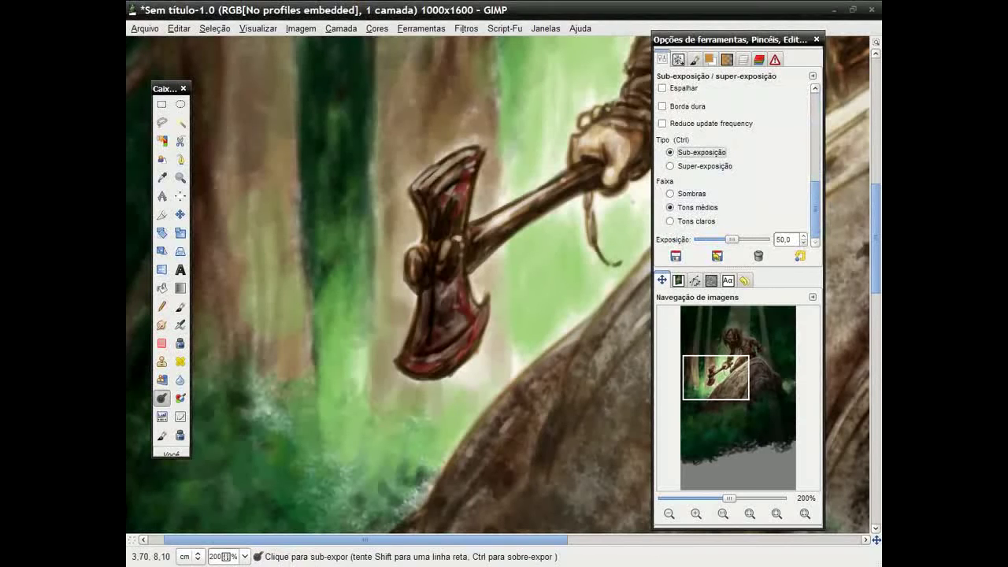
pyautogui.click(179, 380)
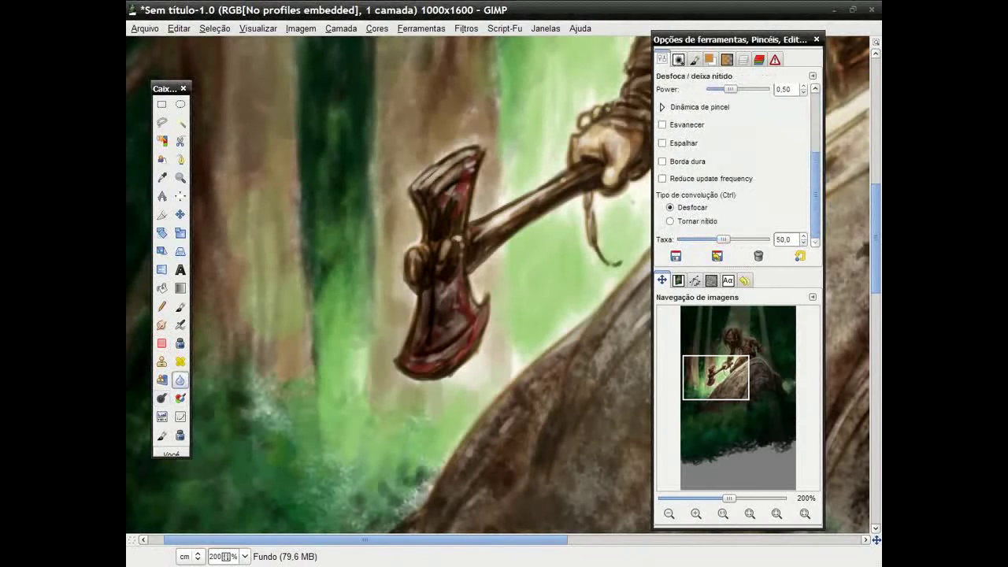
pyautogui.hotkey('shift', 'd')
# - Return to the Multiply graphite pencil paintbrush and browse the available brush tips
pyautogui.scroll(3, 733, 165)
pyautogui.scroll(-2, 732, 166)
pyautogui.scroll(-3, 732, 166)
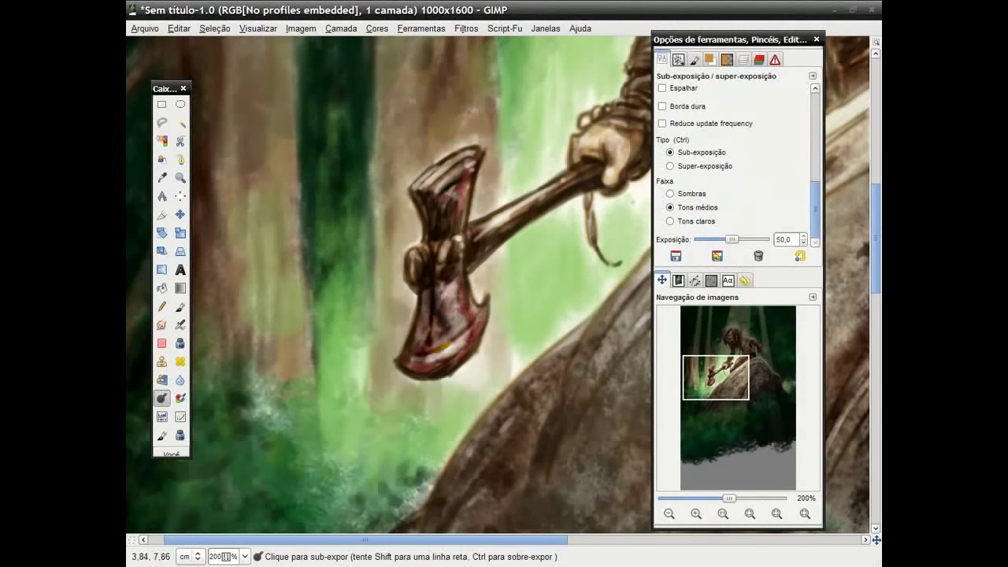
pyautogui.press('p')
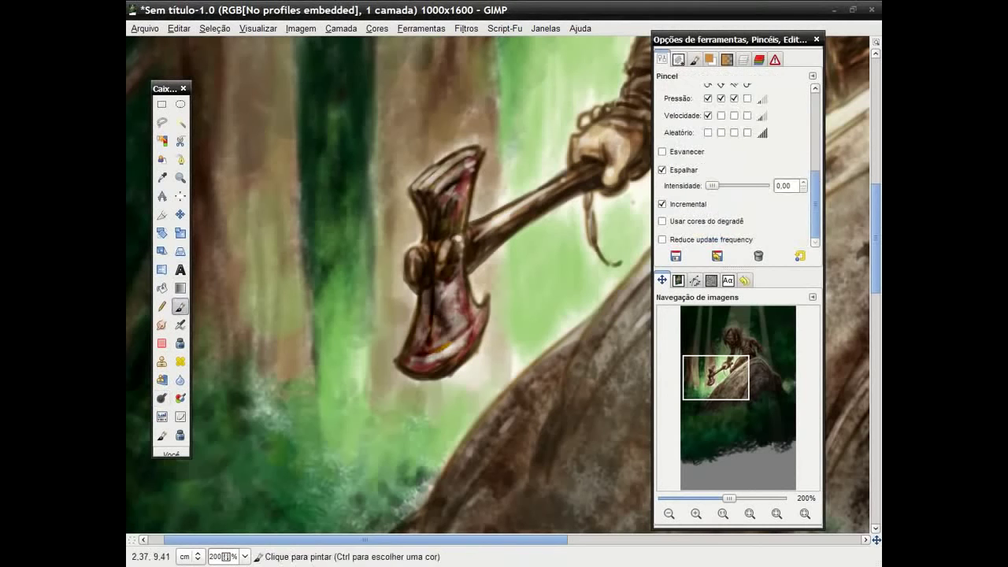
pyautogui.scroll(5, 732, 158)
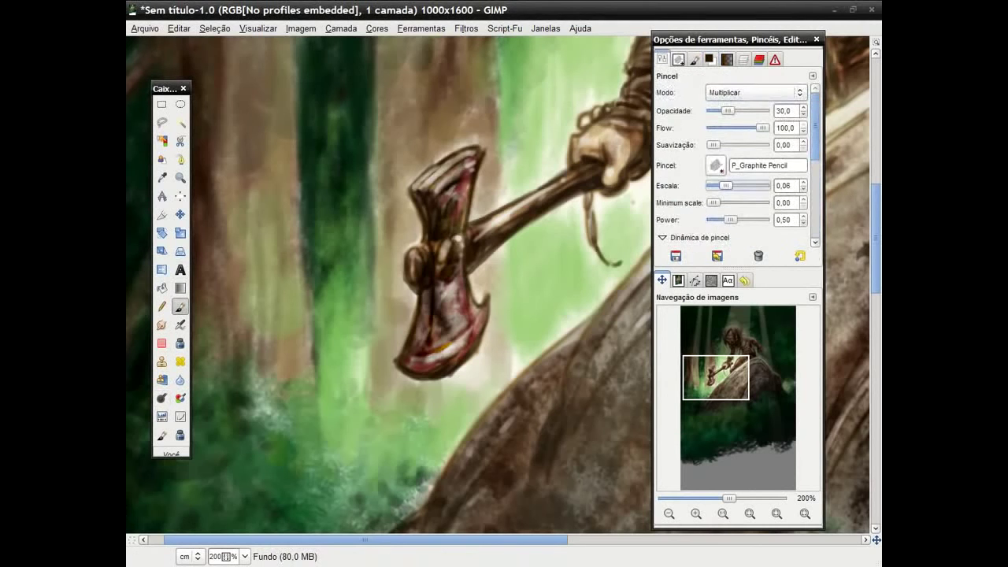
pyautogui.click(695, 60)
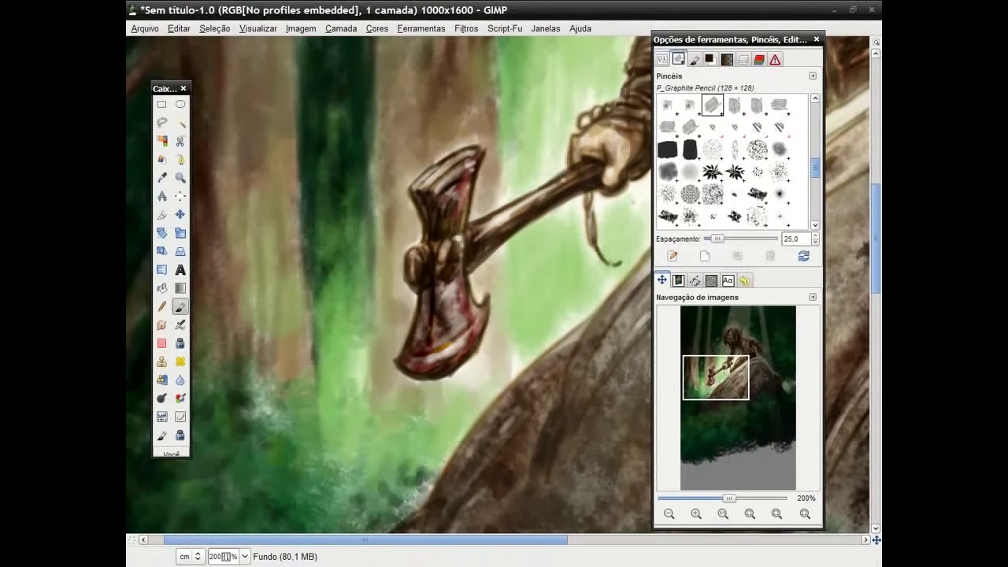